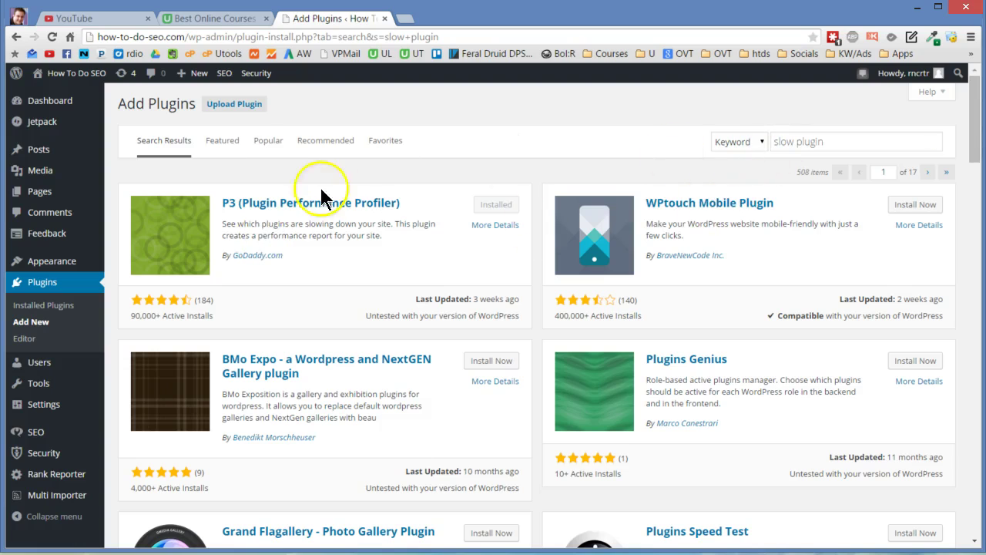
Search the plugin directory by keyword for "slow plugin" from the Add Plugins page
click(834, 140)
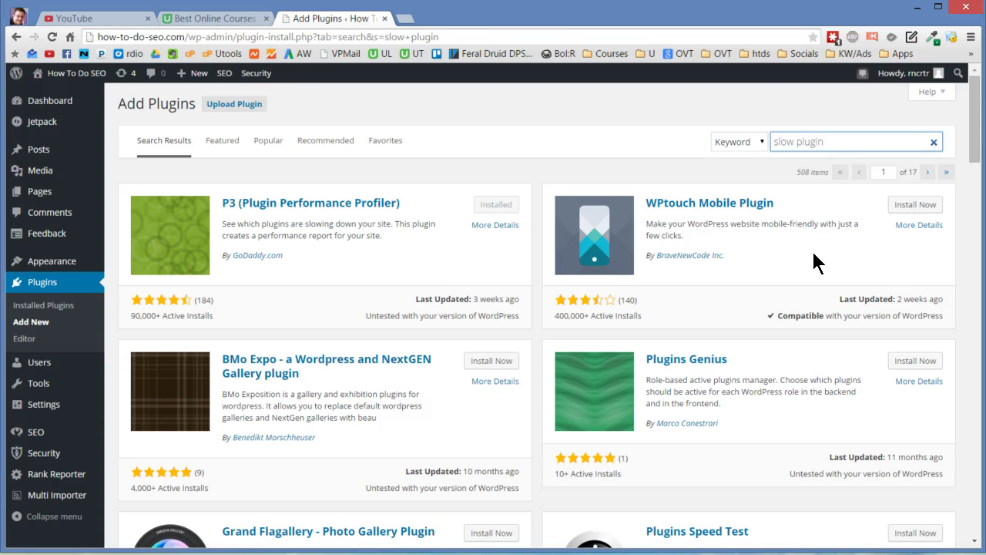
click(33, 324)
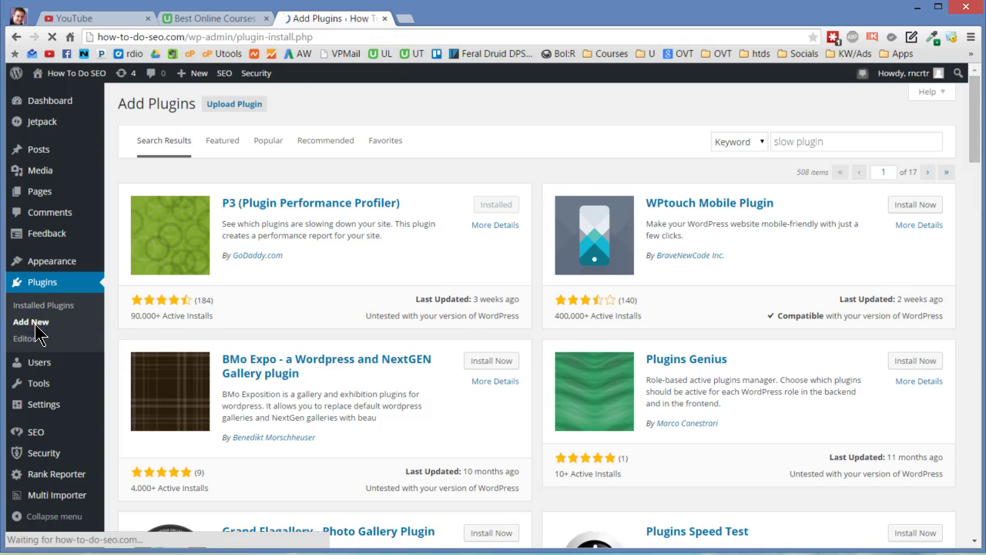
click(818, 141)
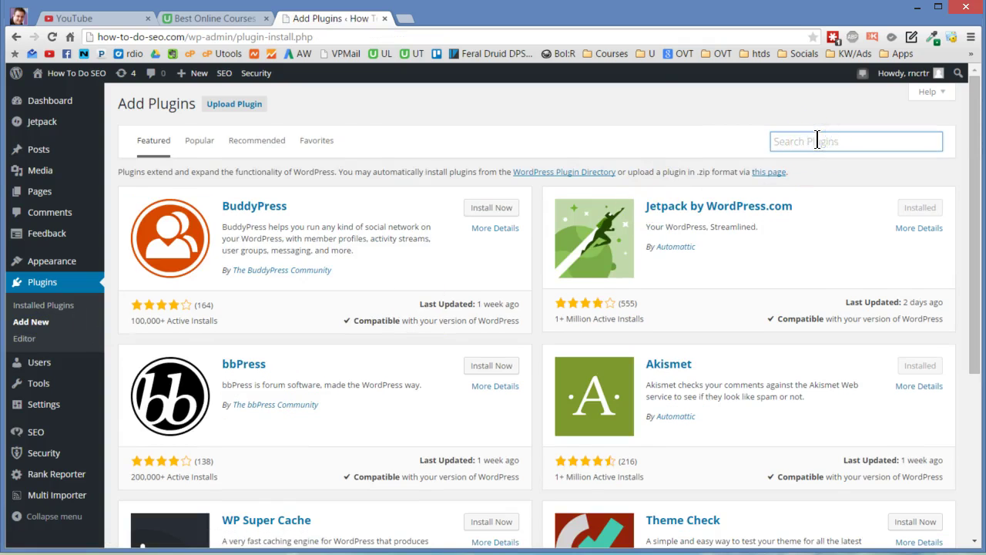
text(slow p[lugin)
key(Return)
click(813, 142)
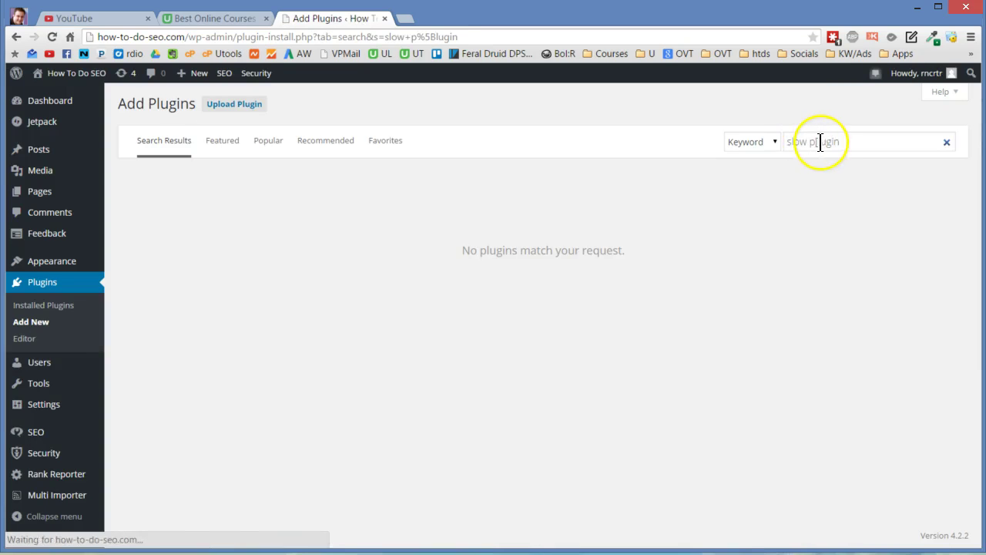
key(Delete)
key(Return)
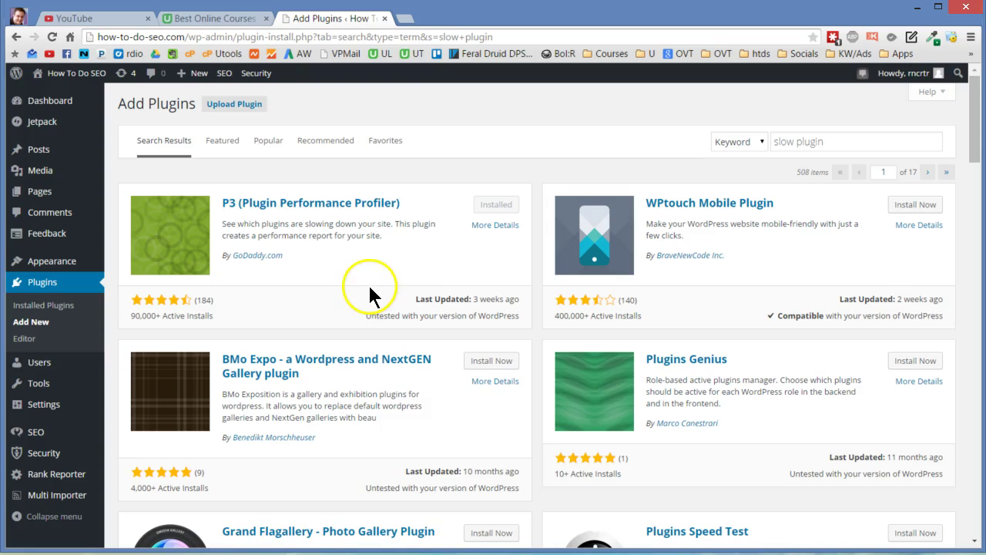
Run an automatic performance scan with the P3 Plugin Profiler under its default scan name and open the results
mouse_move(54, 406)
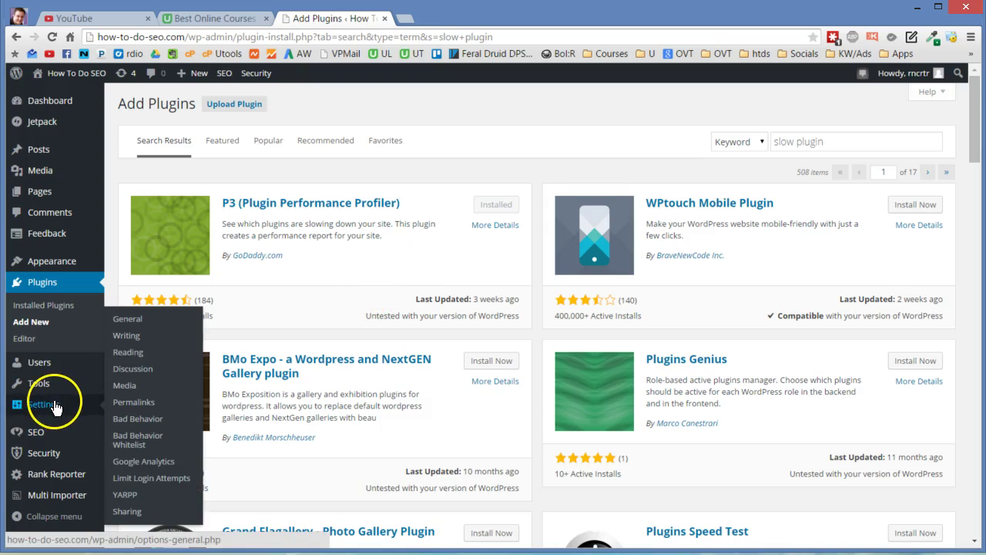
mouse_move(33, 385)
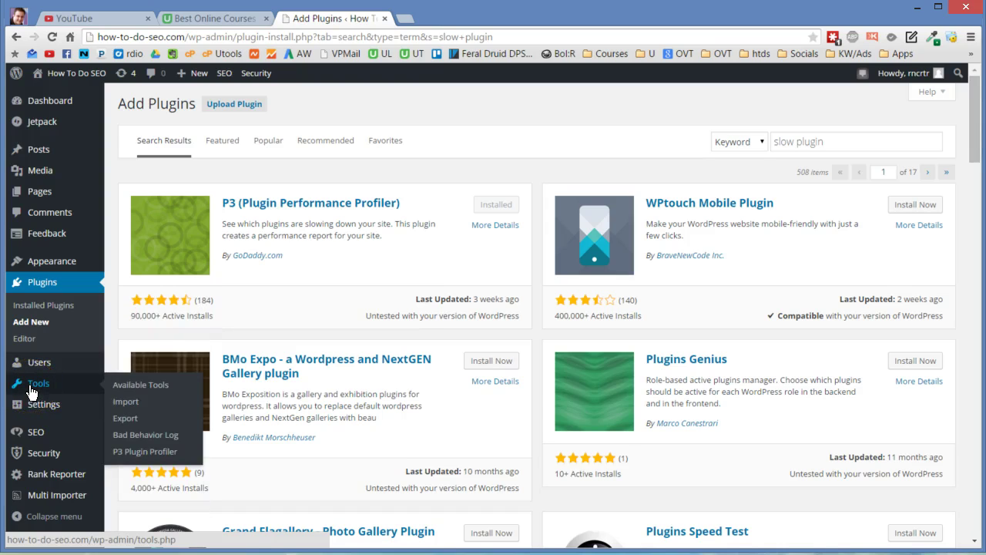
click(142, 457)
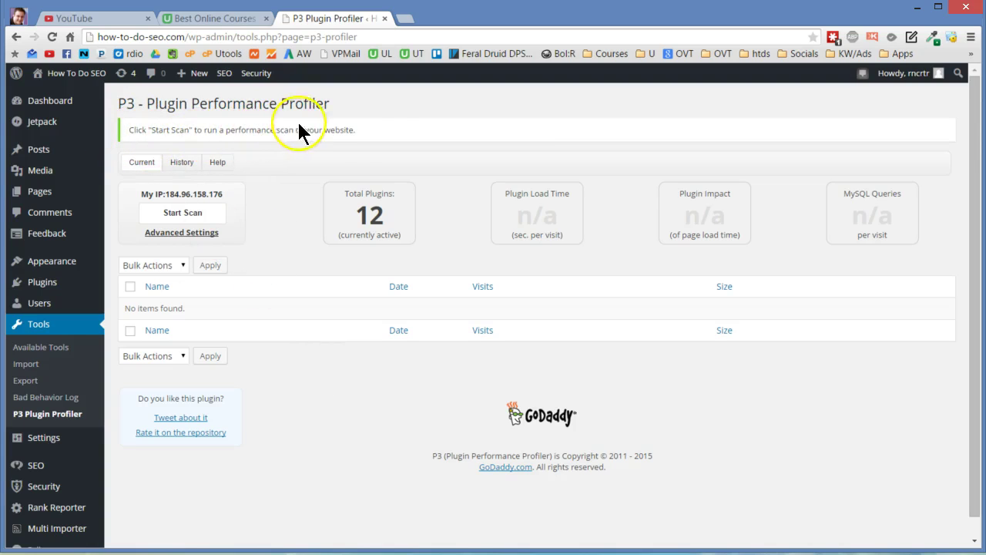
mouse_move(375, 224)
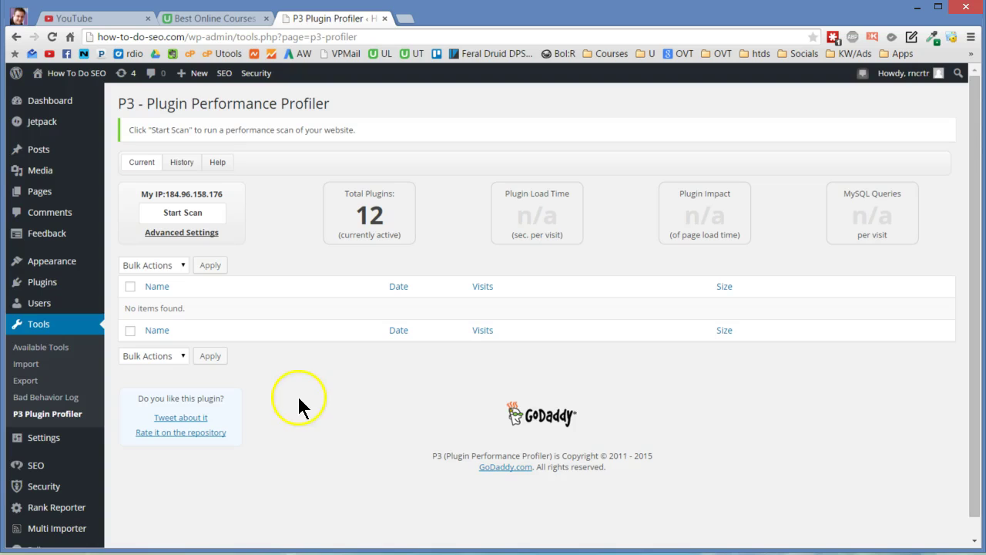
click(176, 215)
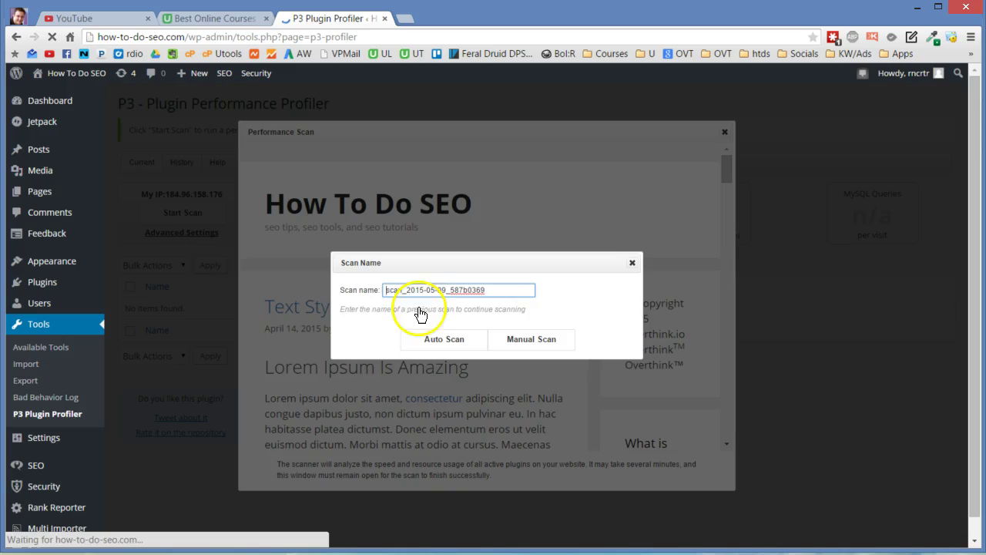
click(440, 342)
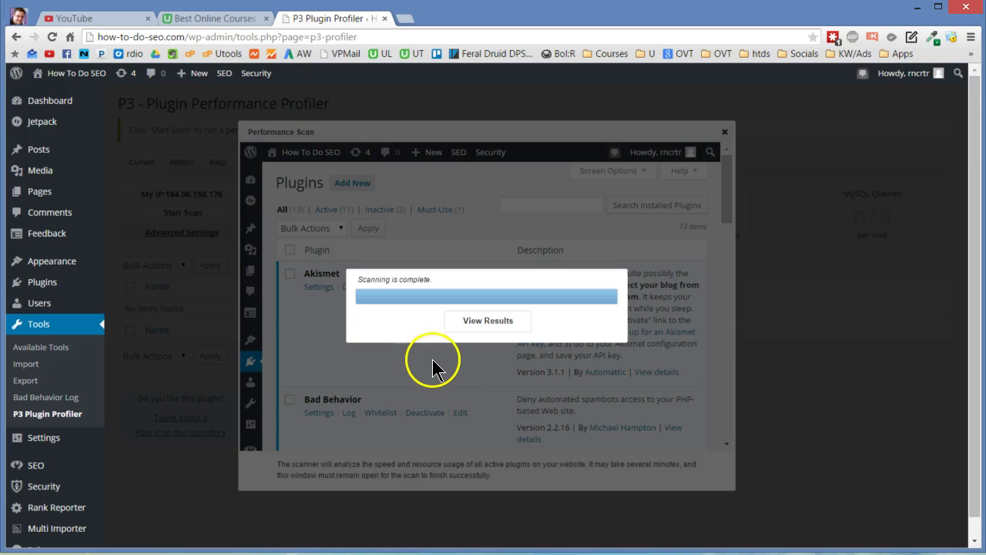
click(488, 321)
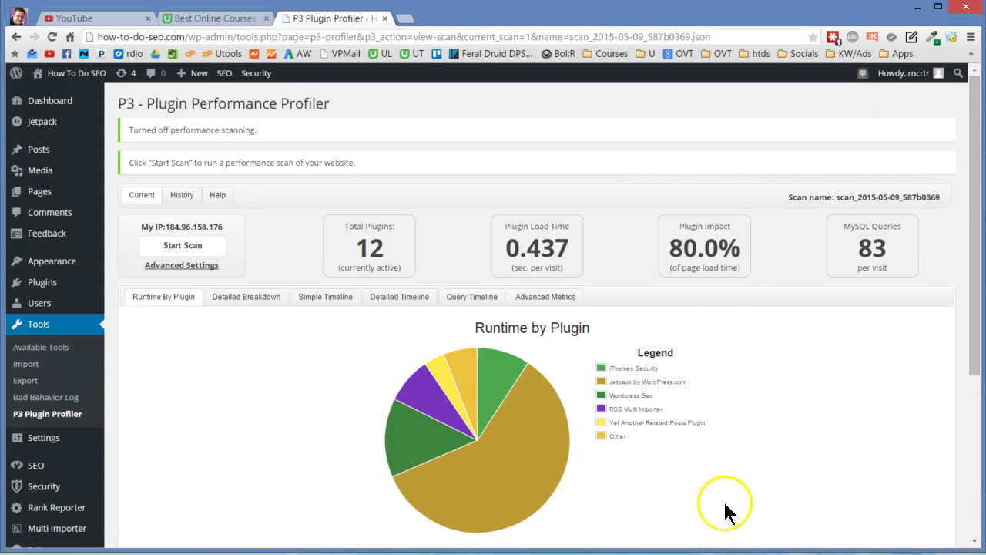
Examine the scan's summary figures, the Runtime by Plugin chart and the list of plugins that may show artificially high results
mouse_move(368, 259)
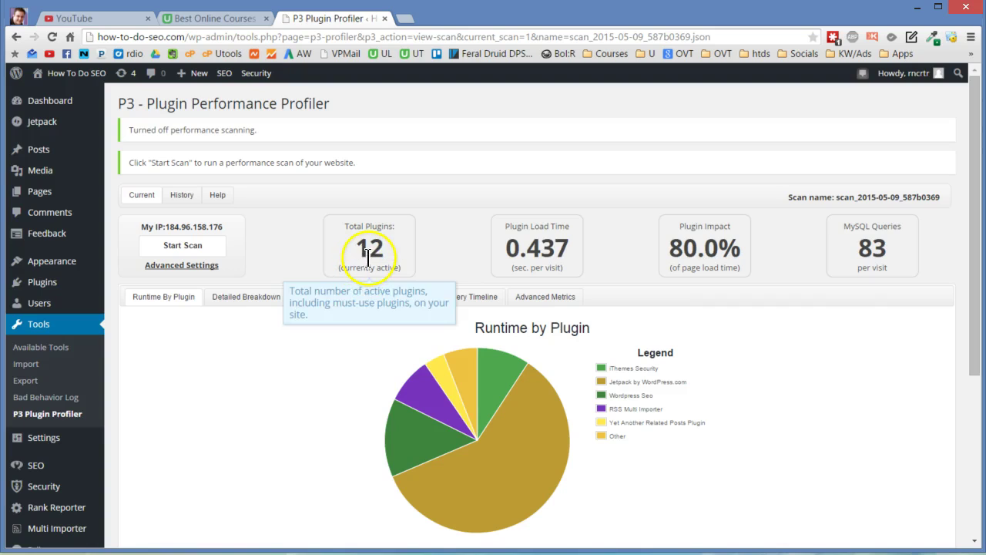
mouse_move(552, 279)
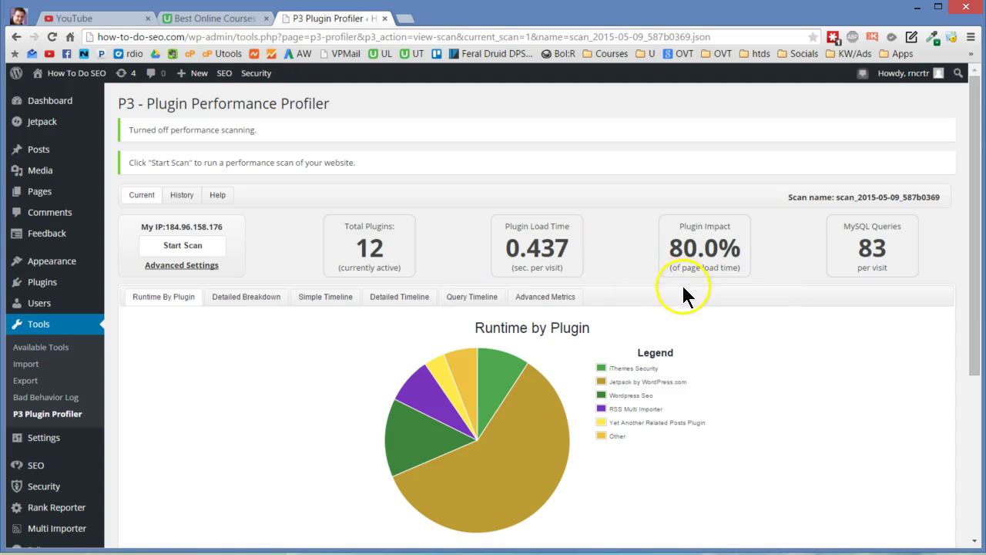
click(671, 253)
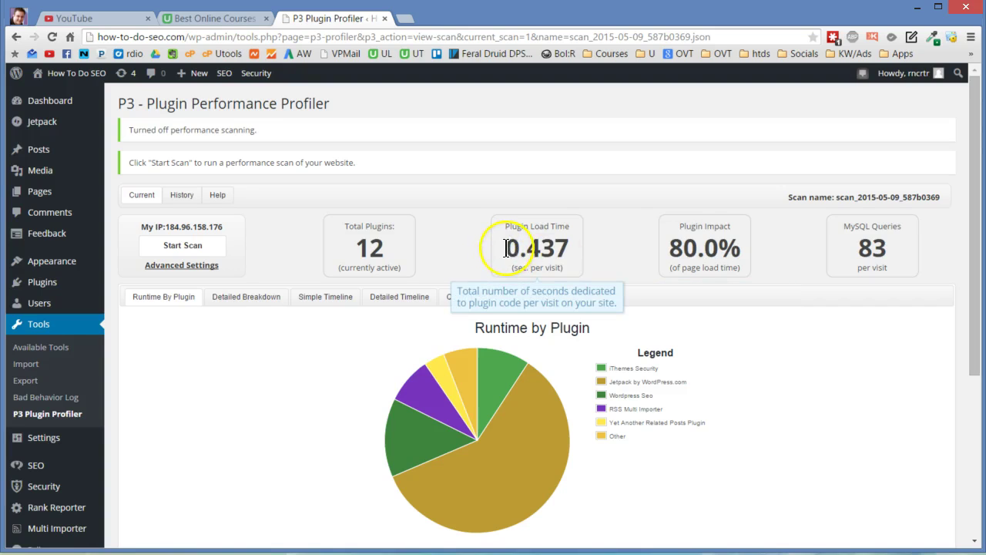
click(575, 239)
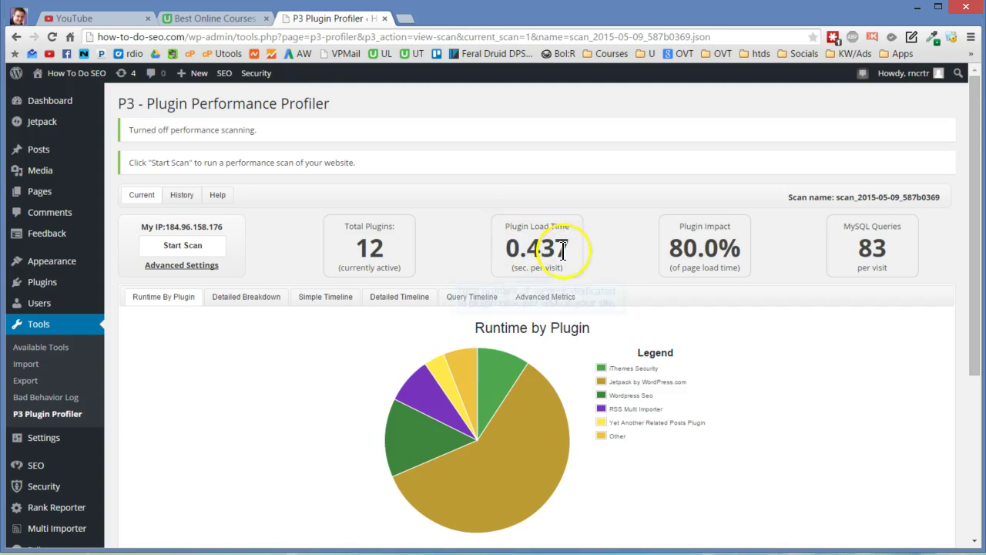
mouse_move(850, 243)
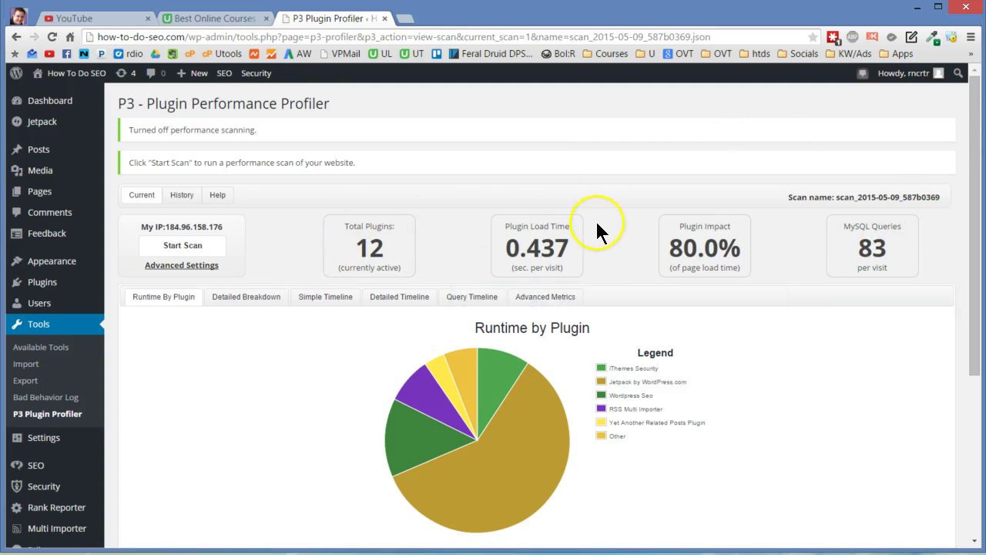
scroll(598, 219, down, 2)
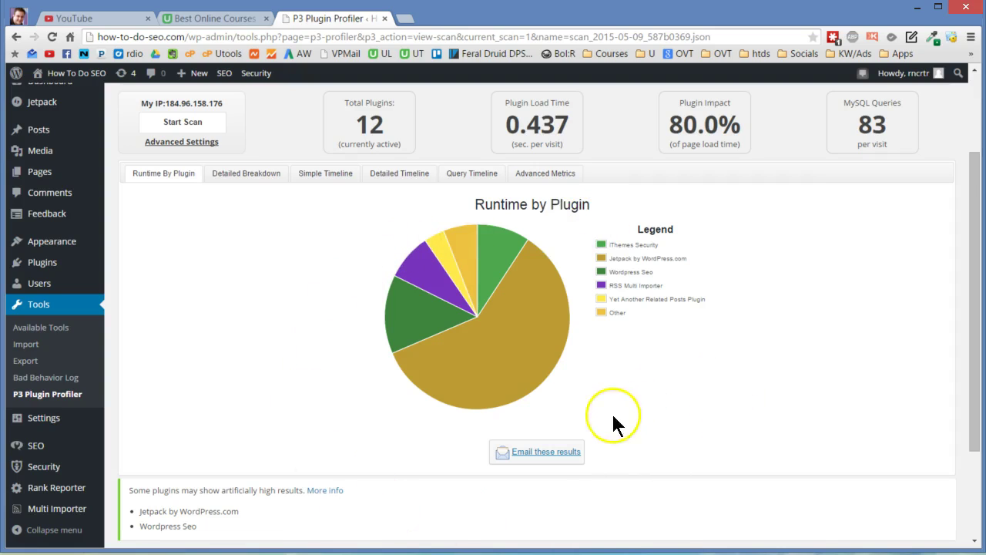
mouse_move(515, 352)
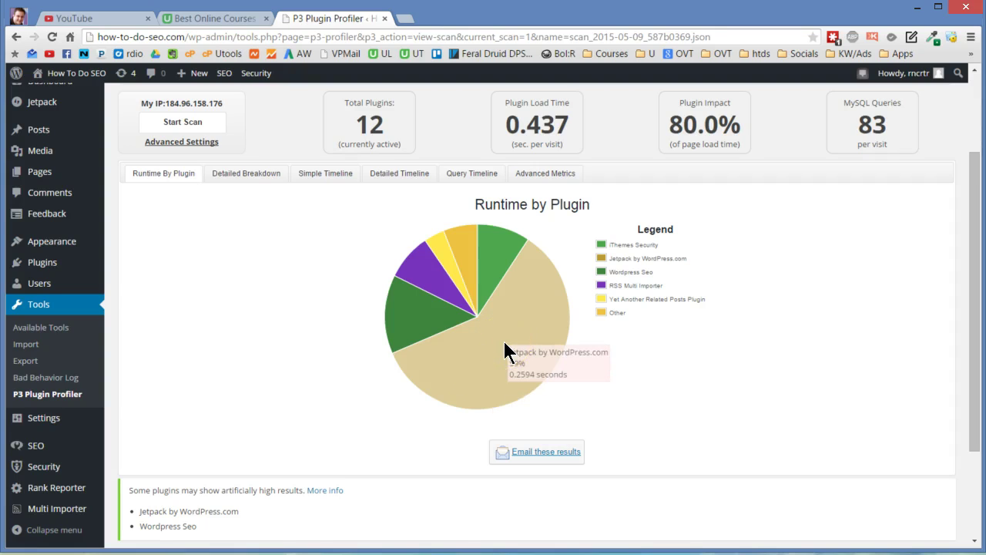
click(522, 325)
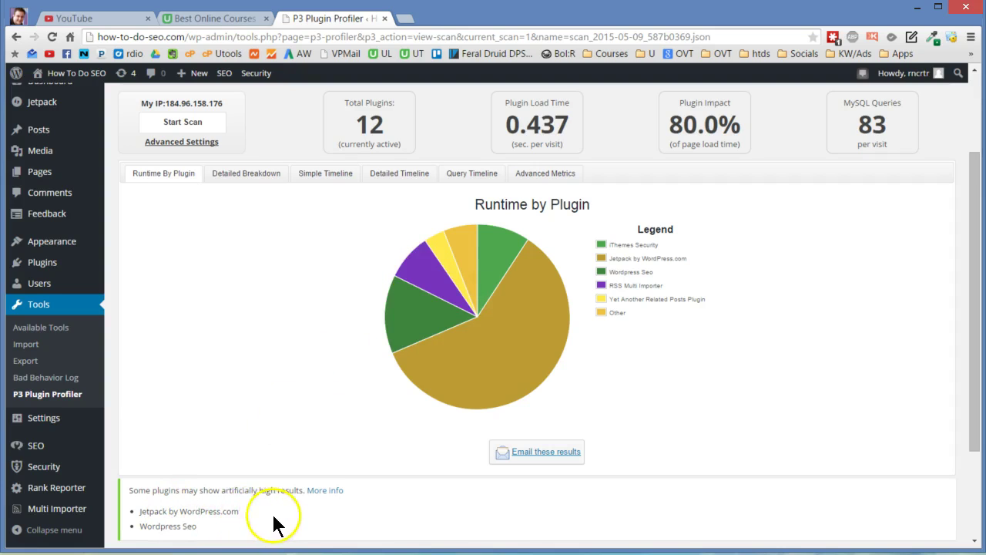
scroll(221, 452, down, 3)
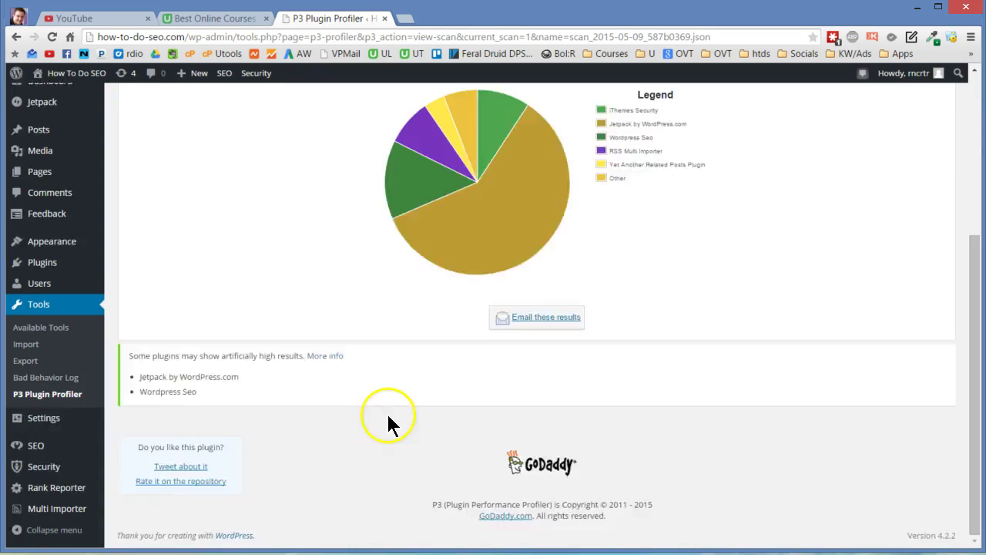
scroll(386, 412, up, 2)
drag(202, 517, 138, 499)
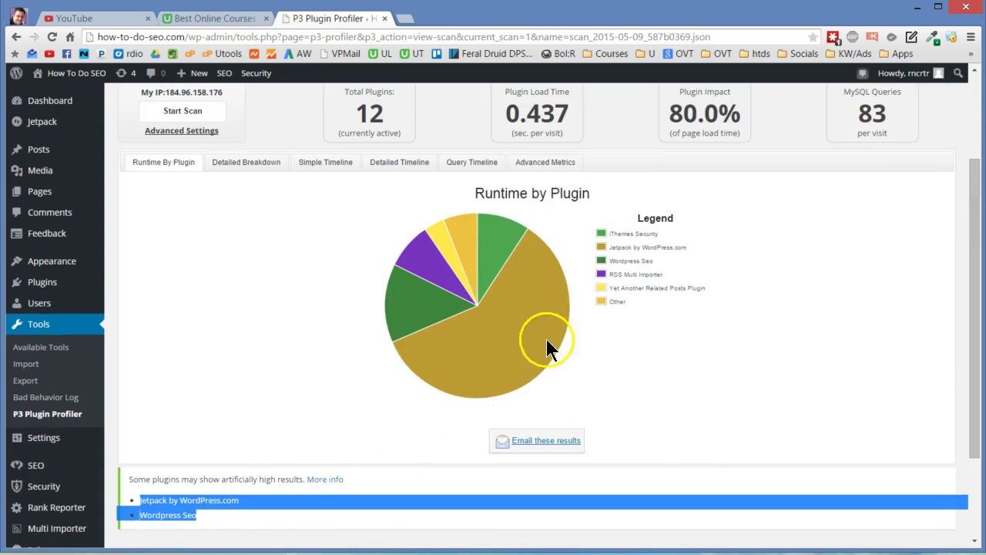
mouse_move(520, 311)
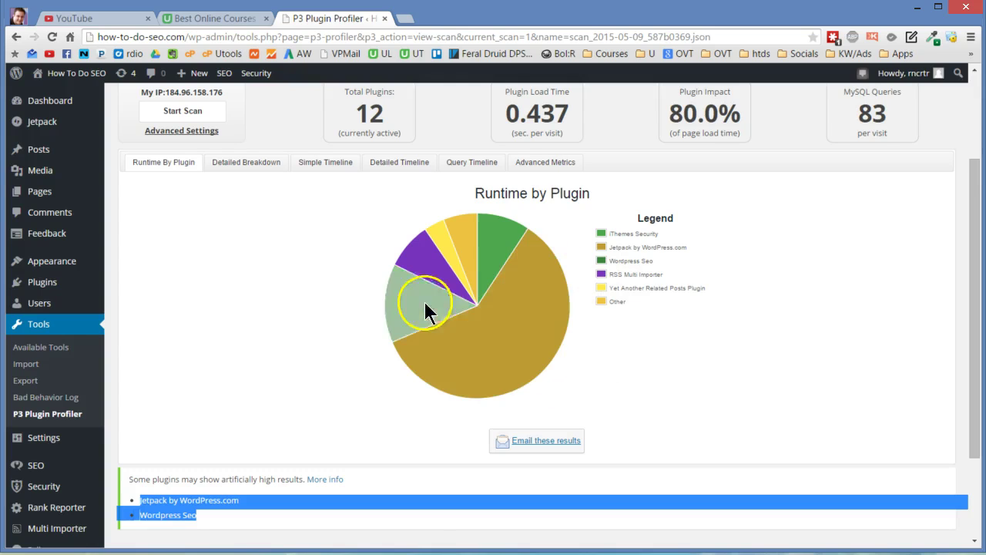
scroll(532, 142, up, 2)
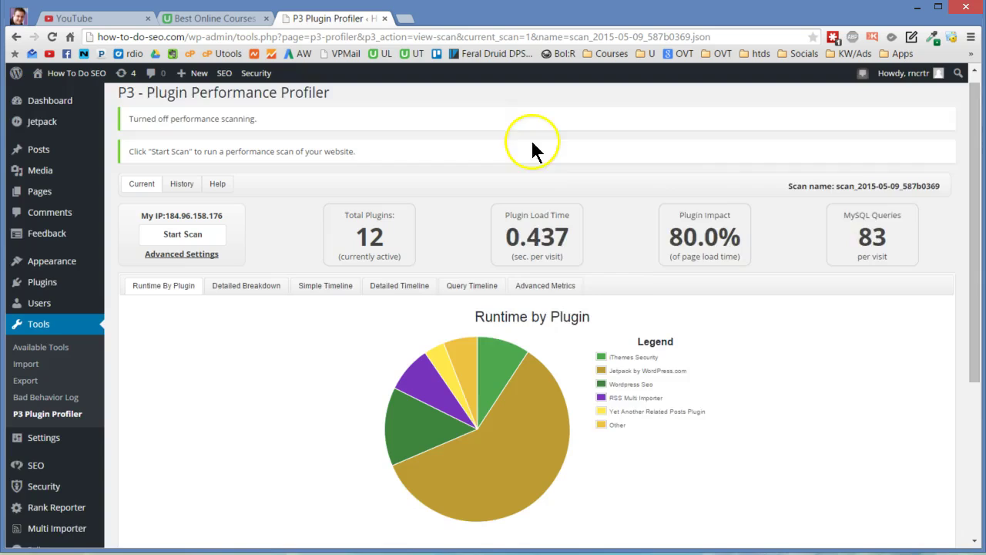
scroll(540, 170, down, 1)
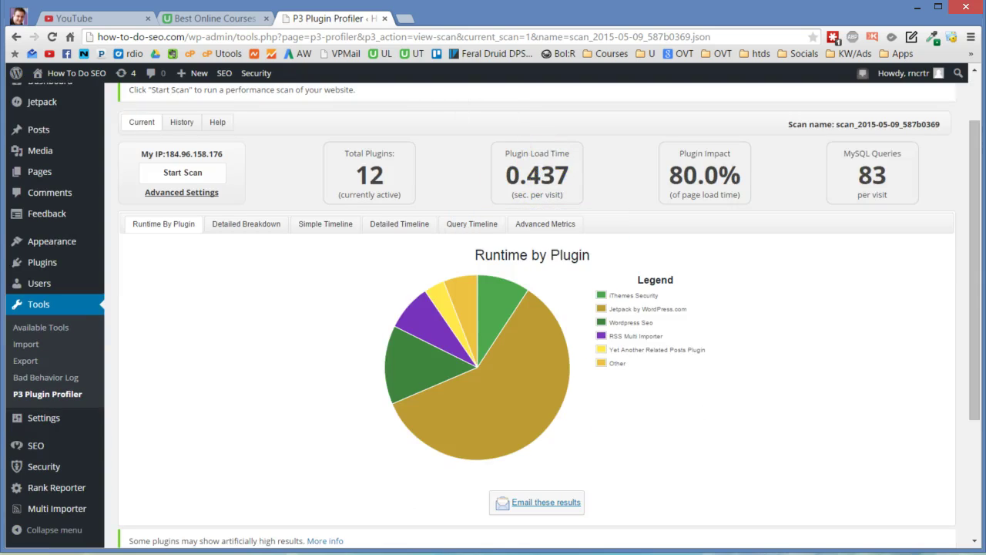
Go to overthink.io/sign_in and reload the page to reach that site's WordPress dashboard
click(365, 36)
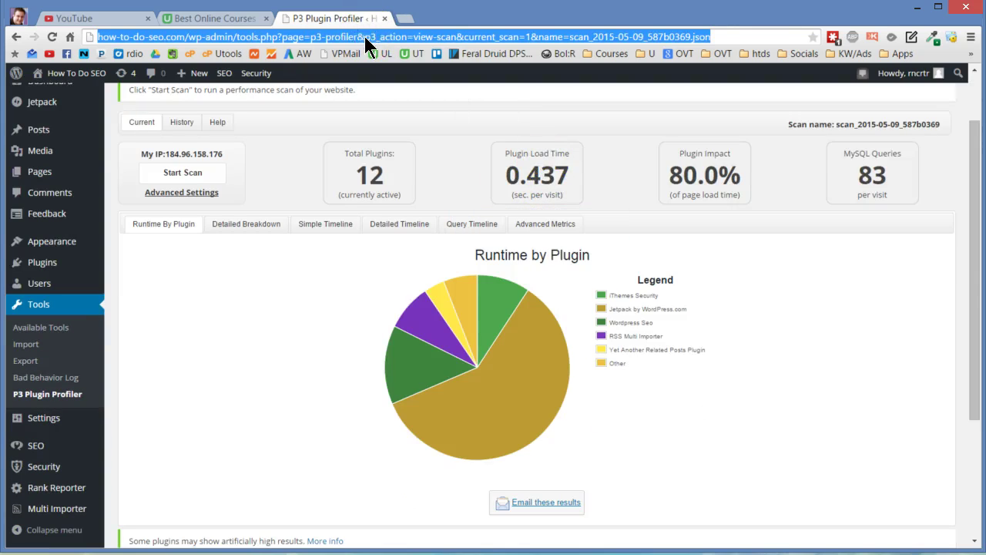
text(overthink.io)
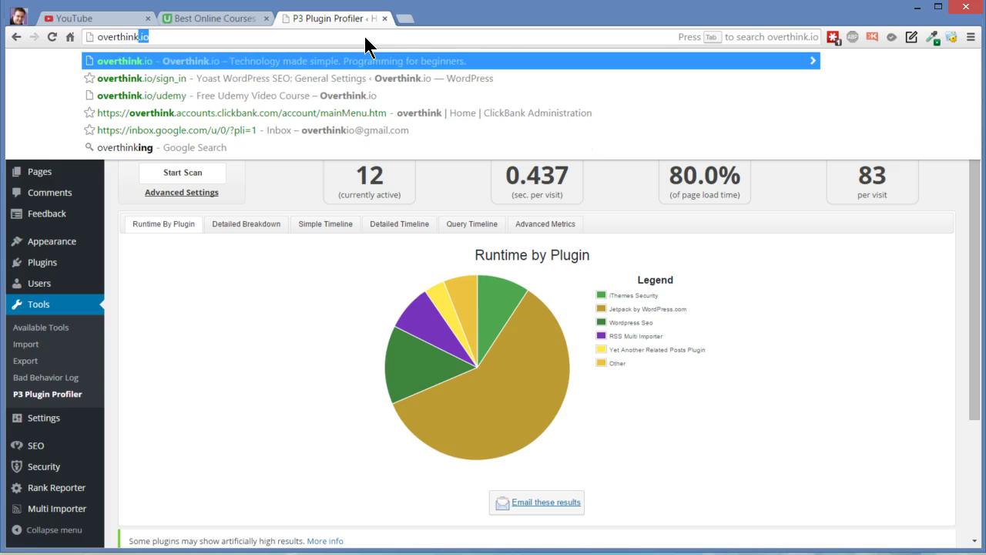
key(Down)
key(Return)
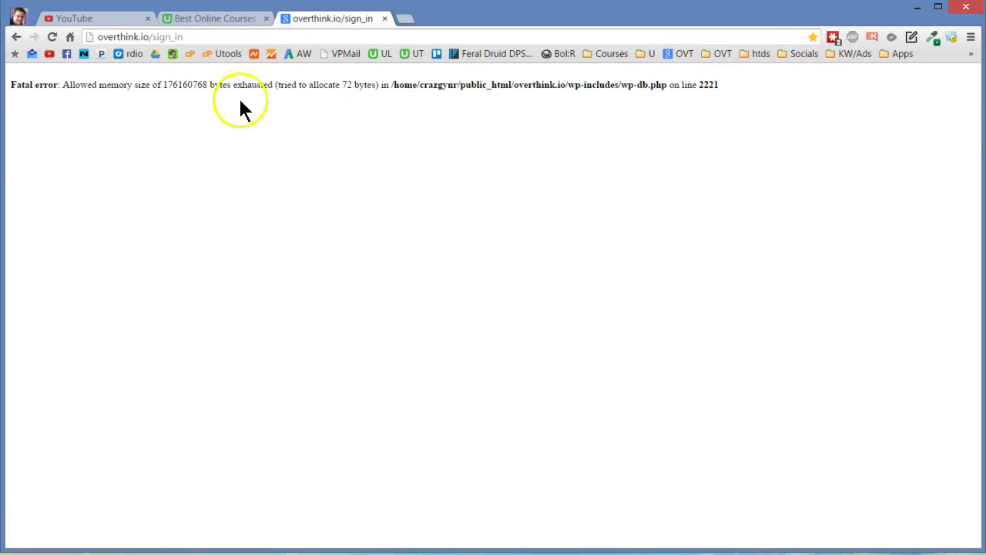
click(53, 37)
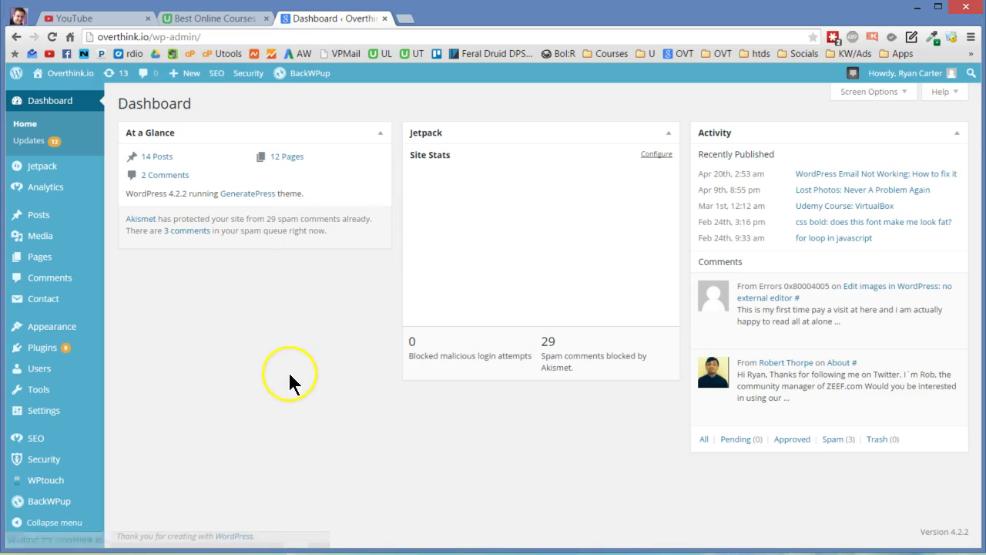
Search the plugin directory for "slow plugin", and install and activate P3 (Plugin Performance Profiler)
mouse_move(38, 347)
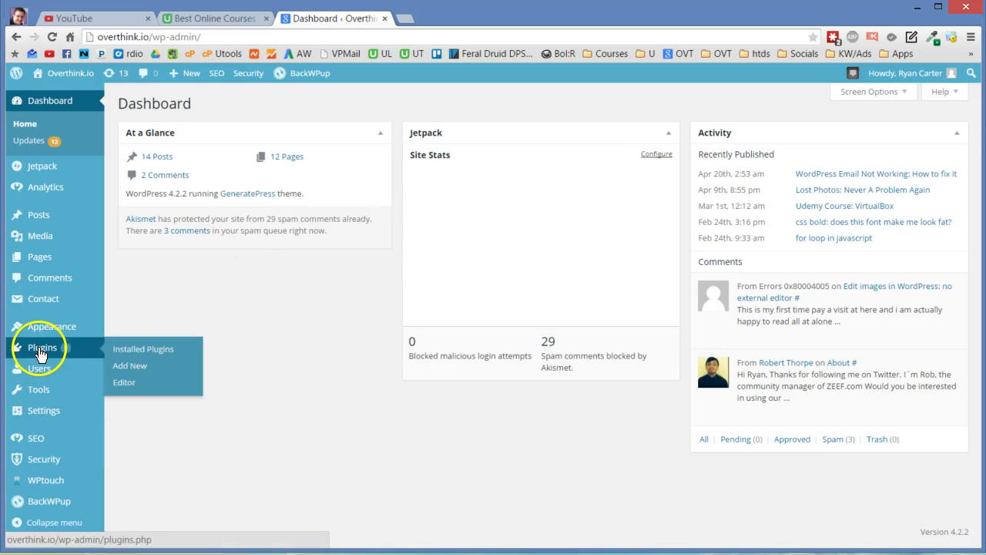
click(131, 366)
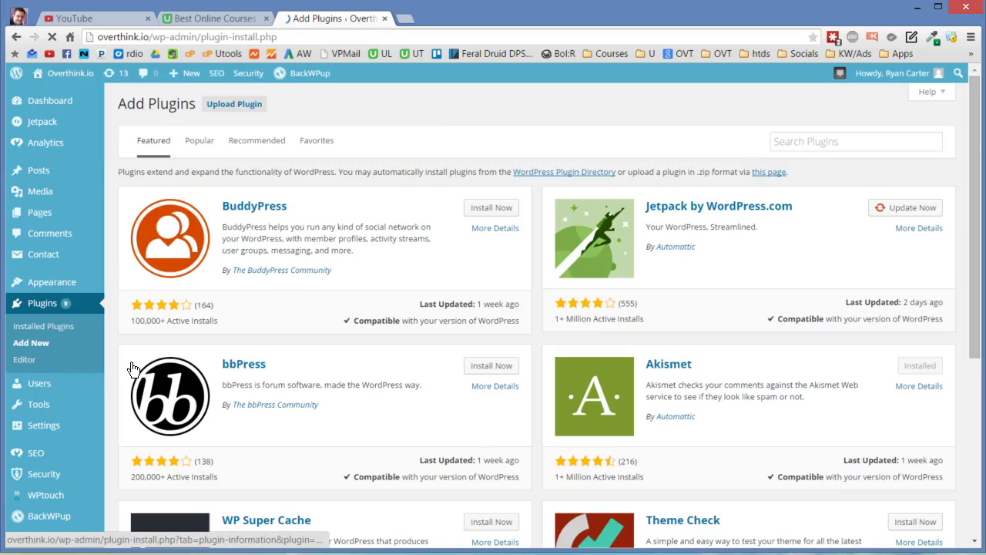
click(771, 180)
click(799, 141)
text(slow )
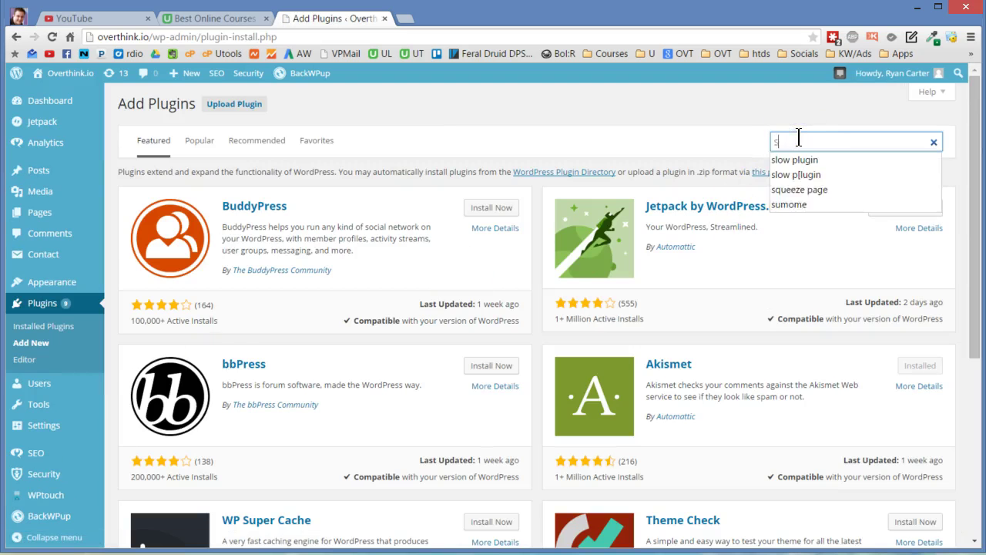
text(plugin)
key(Return)
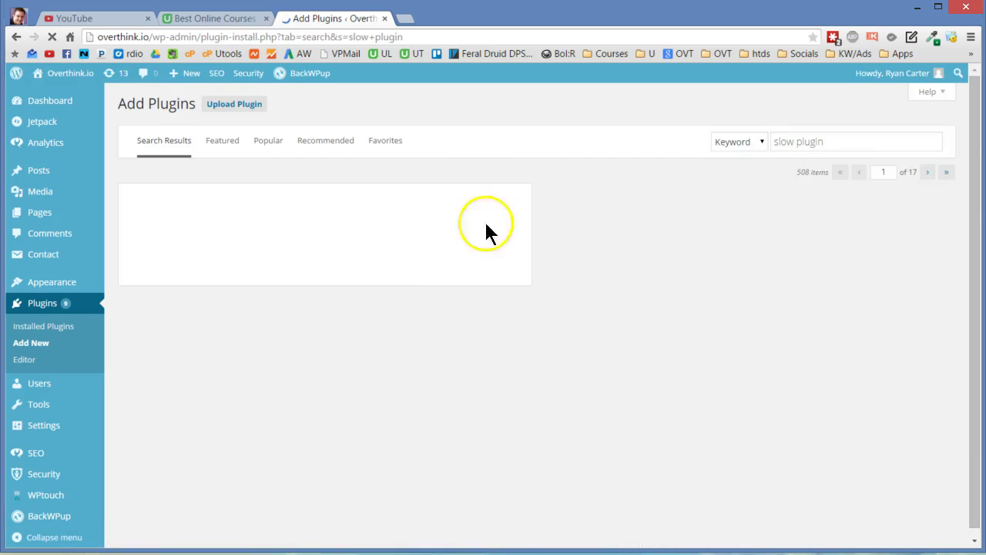
click(491, 205)
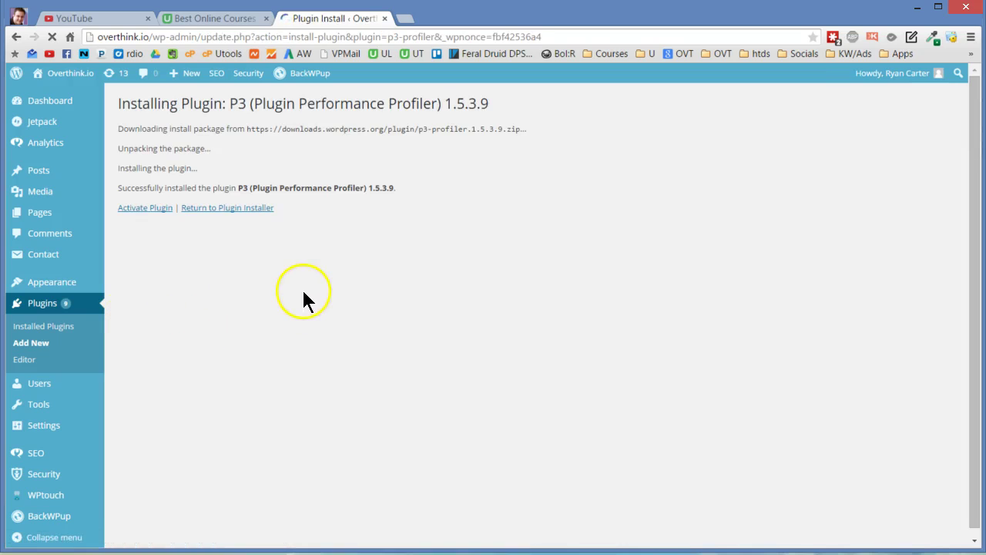
click(143, 208)
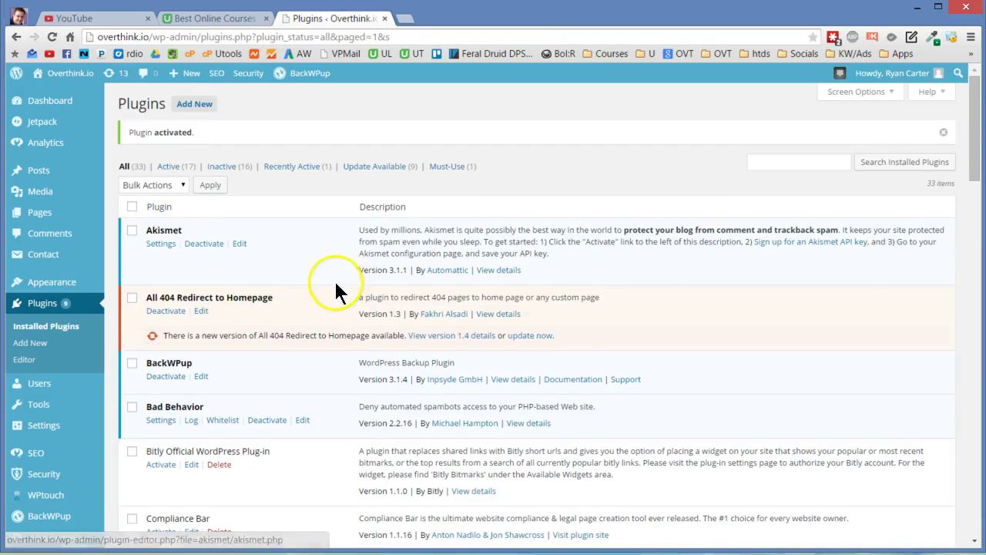
Look through the installed plugins for P3 (Plugin Performance Profiler) and open the P3 Plugin Profiler page
scroll(327, 284, down, 3)
scroll(323, 283, down, 20)
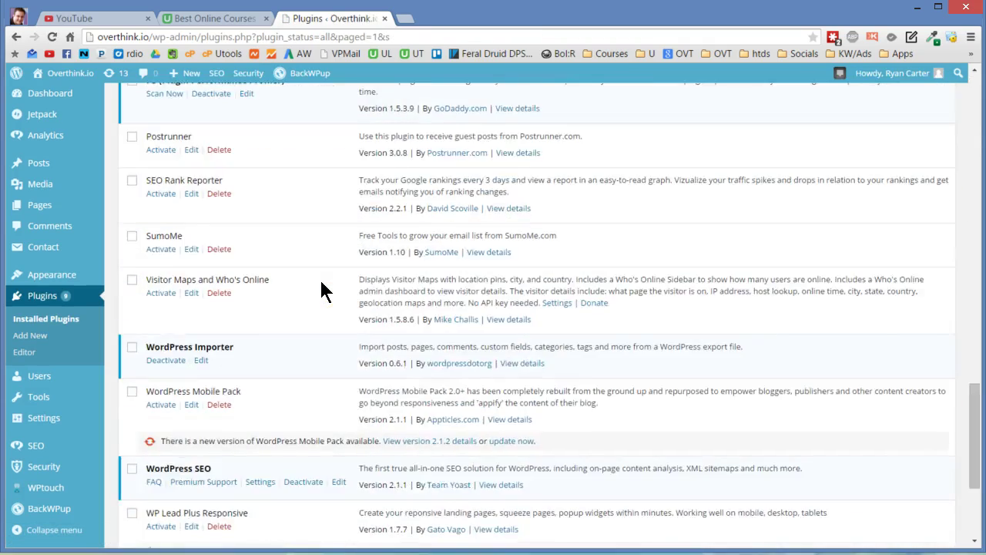
scroll(374, 505, up, 10)
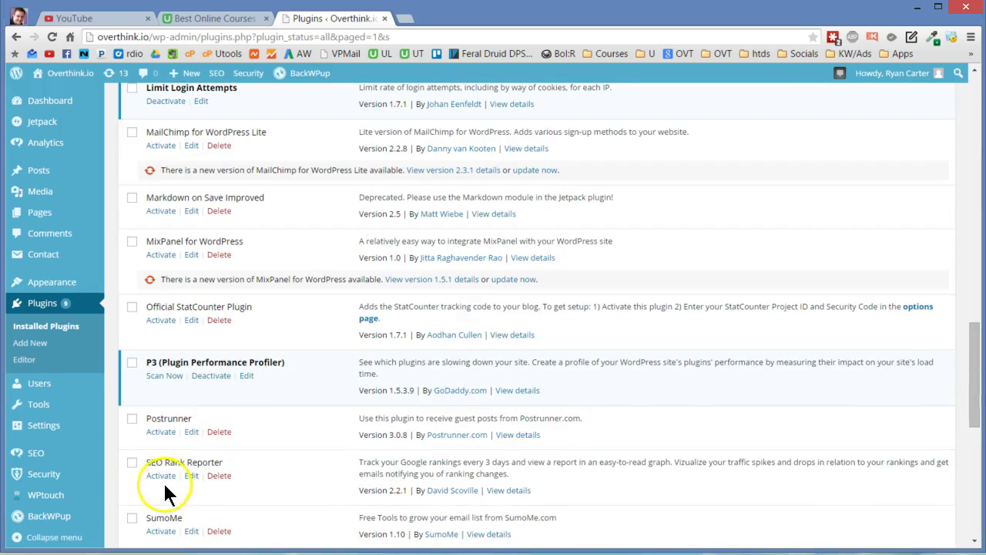
mouse_move(37, 412)
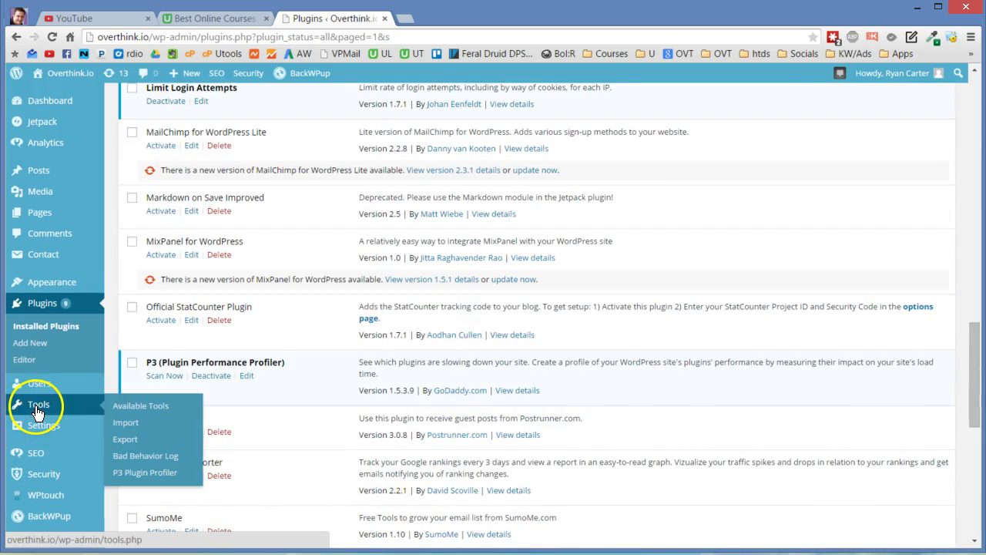
click(144, 473)
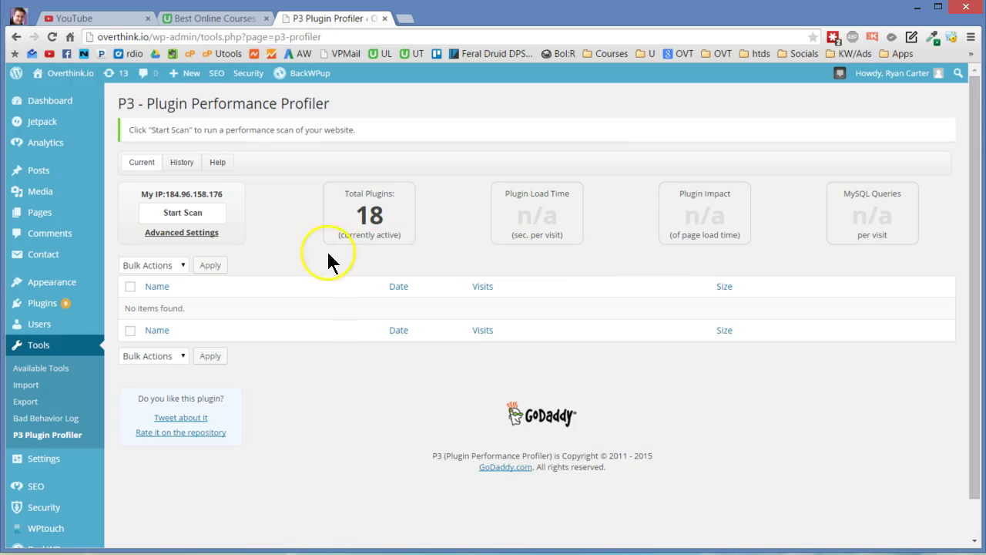
Run an automatic performance scan of overthink.io under the default scan name and open the results
click(193, 222)
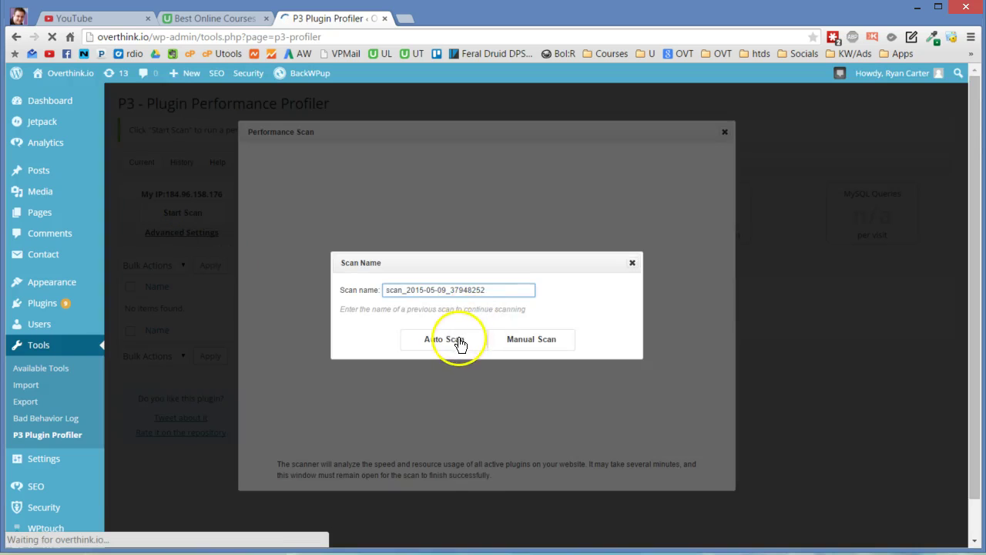
click(457, 340)
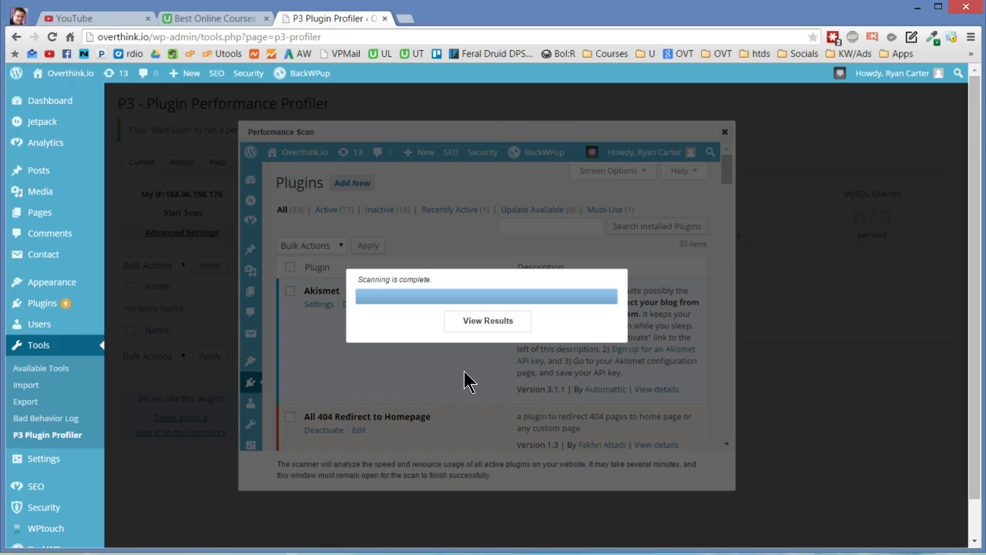
click(488, 322)
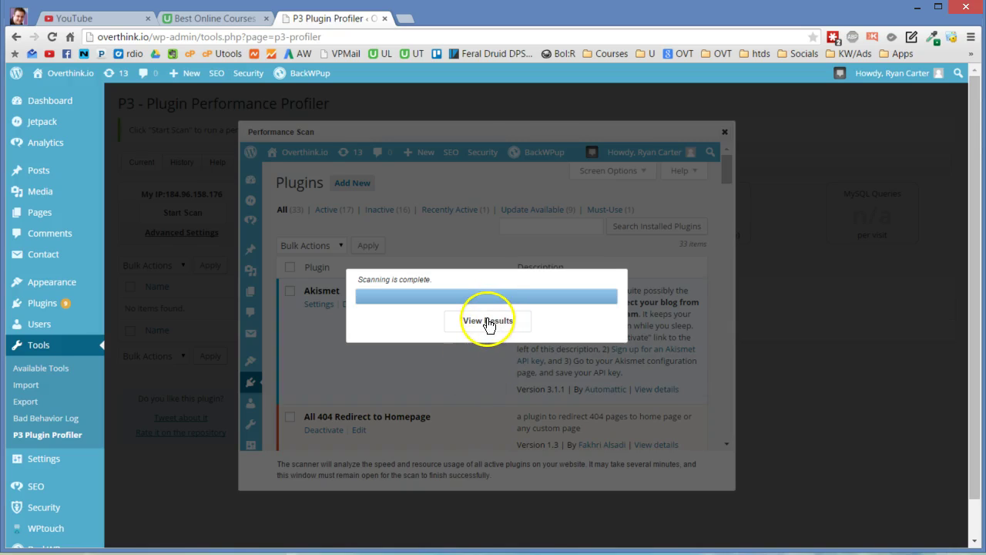
click(488, 321)
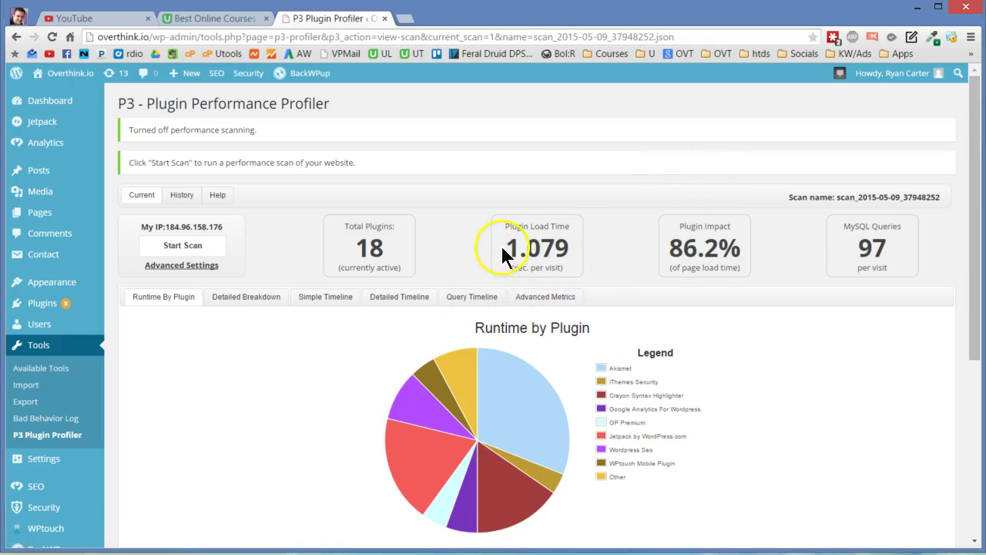
Examine the scan's load time, plugin impact and MySQL query figures, the Runtime by Plugin slices and the plugins flagged for artificially high results
mouse_move(511, 247)
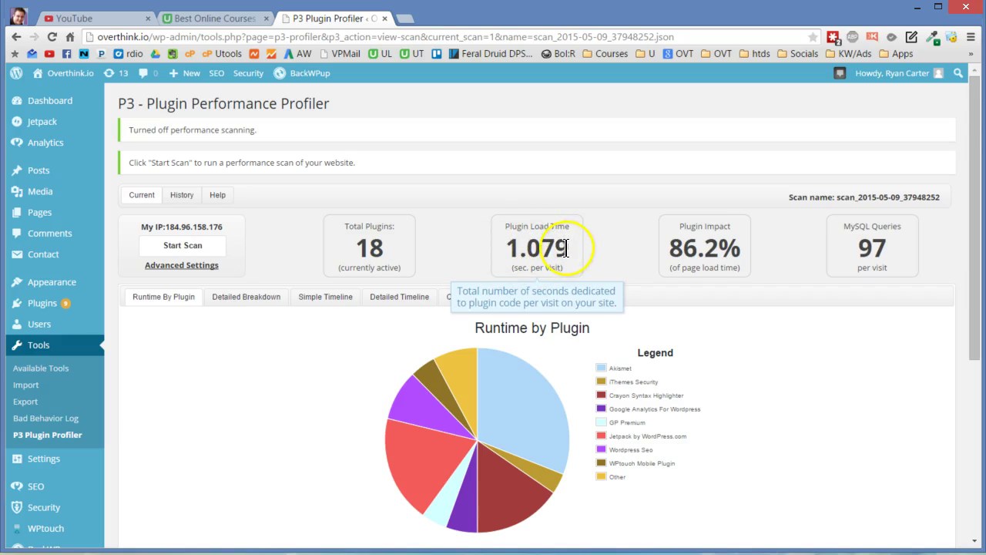
mouse_move(670, 255)
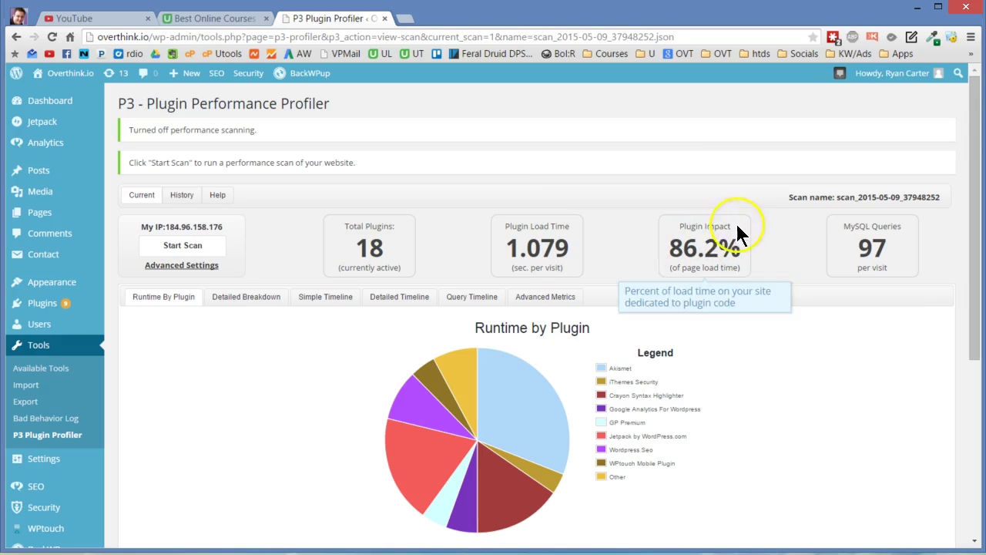
mouse_move(837, 262)
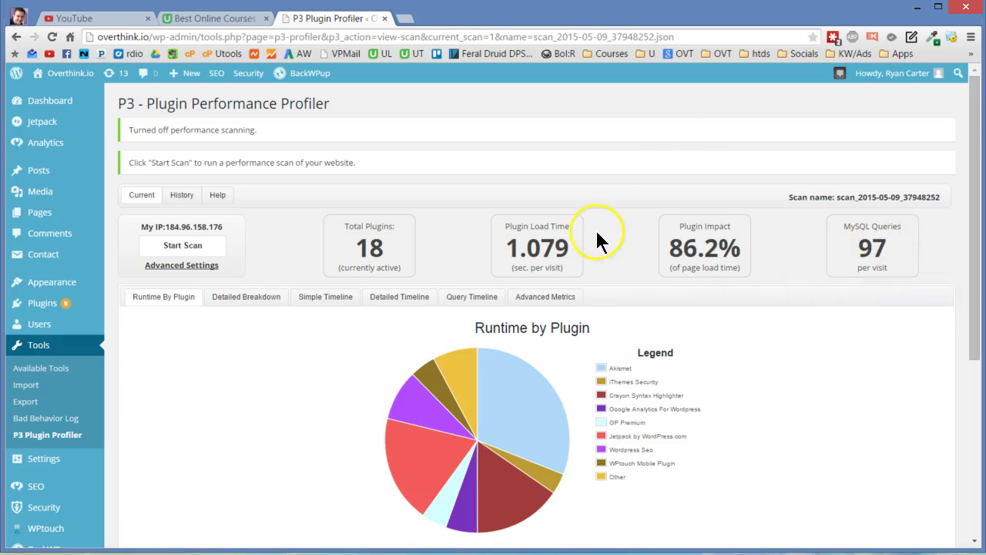
scroll(293, 262, down, 2)
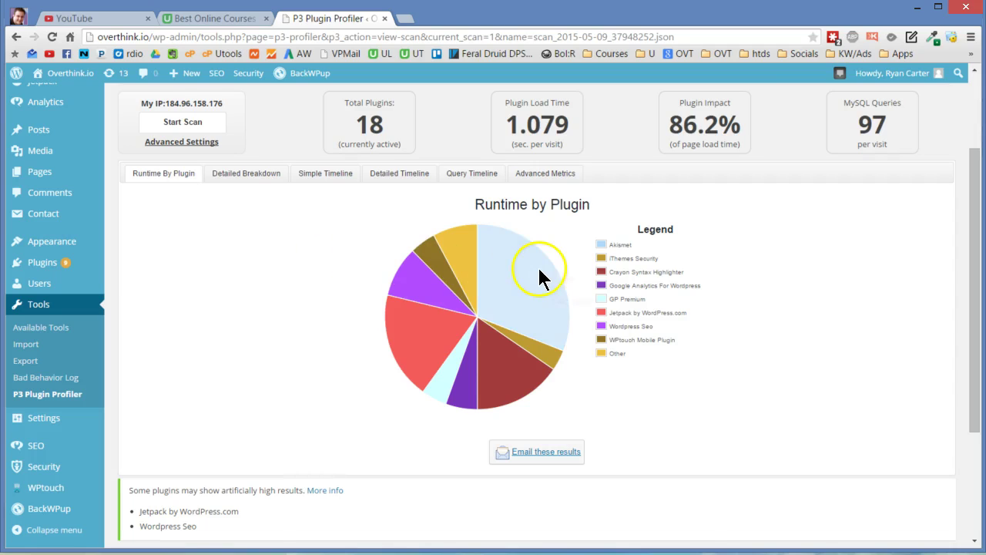
mouse_move(537, 266)
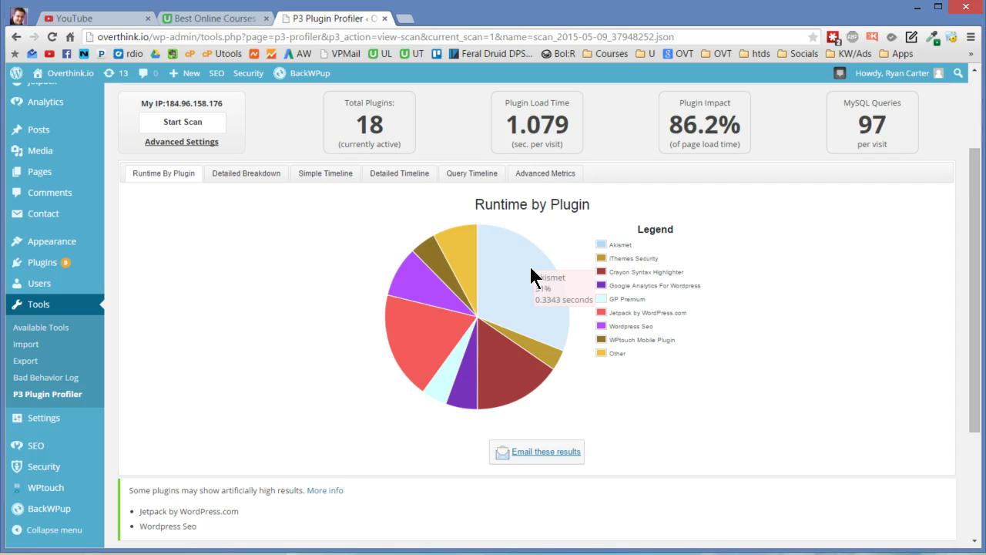
click(503, 371)
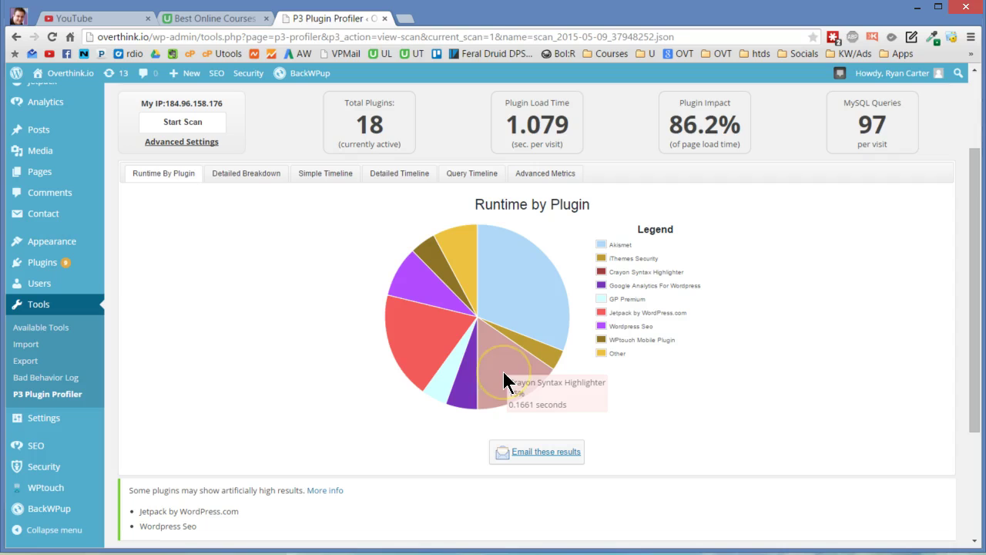
click(425, 343)
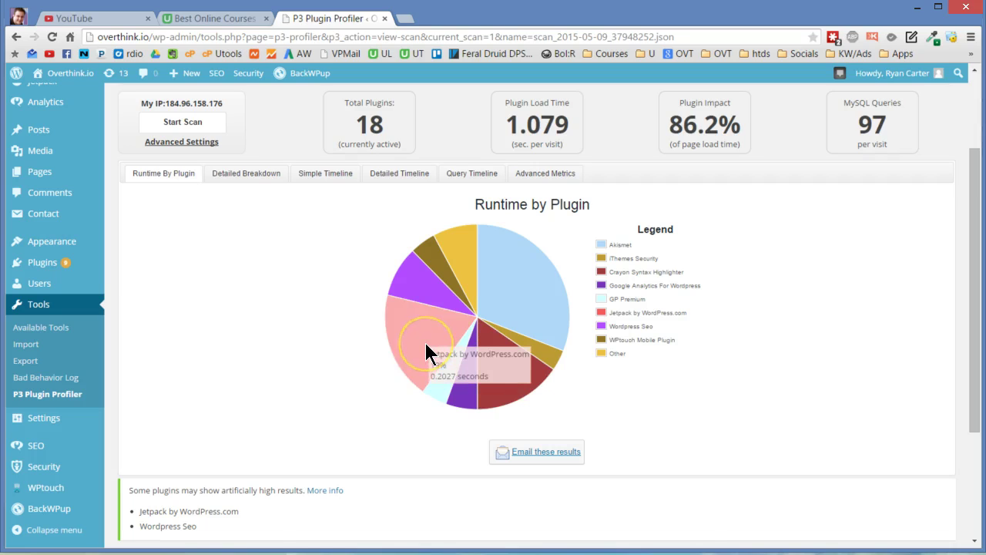
click(414, 286)
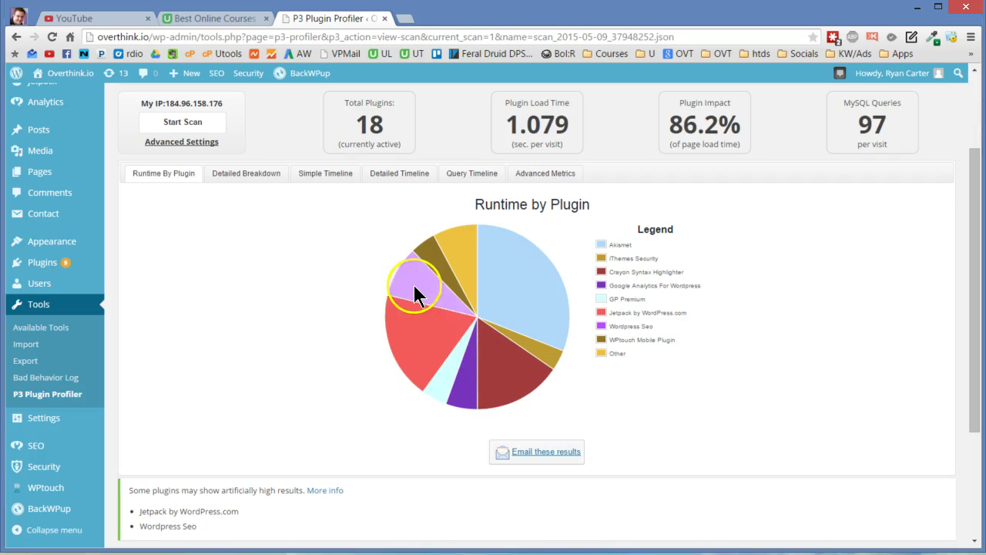
click(420, 275)
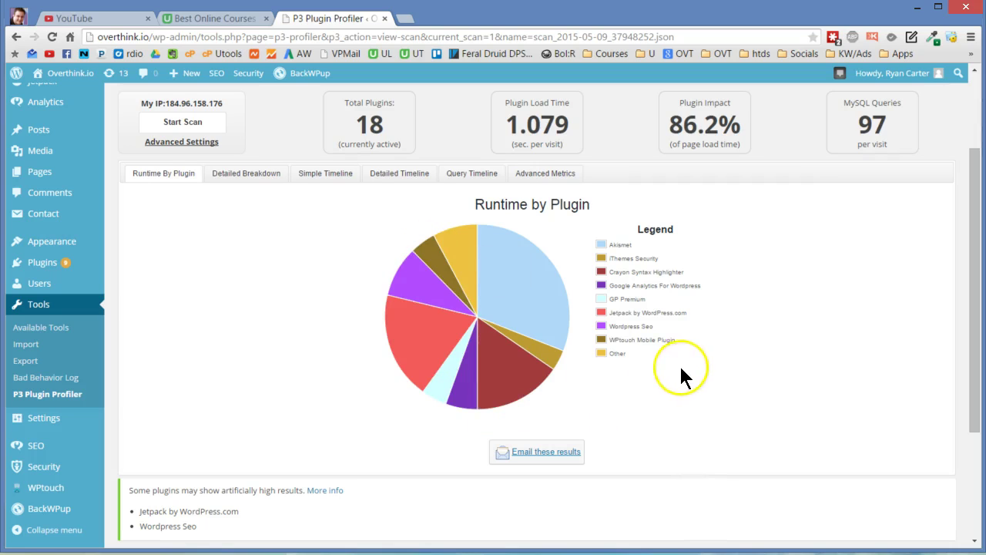
mouse_move(433, 262)
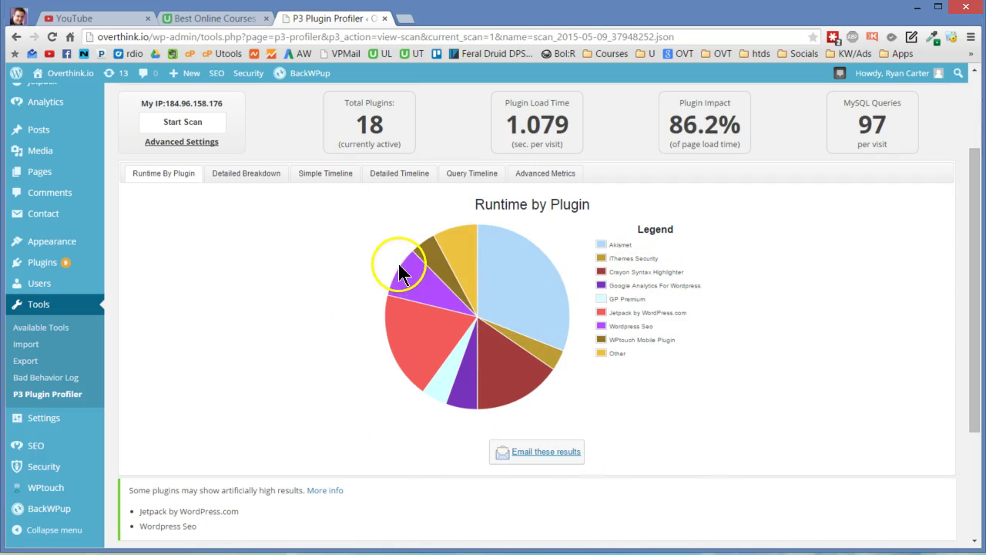
scroll(413, 248, down, 3)
scroll(414, 249, up, 5)
scroll(416, 247, down, 5)
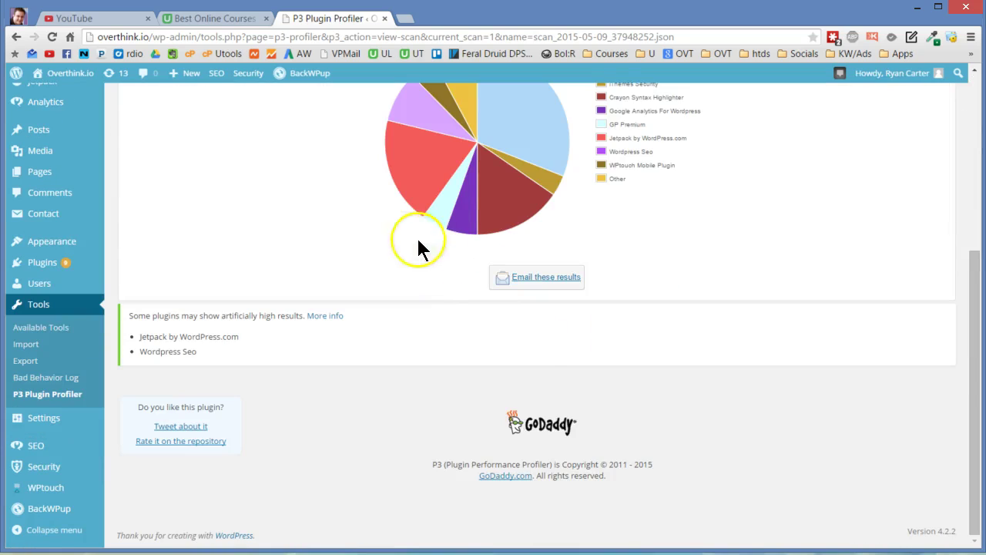
scroll(508, 390, up, 3)
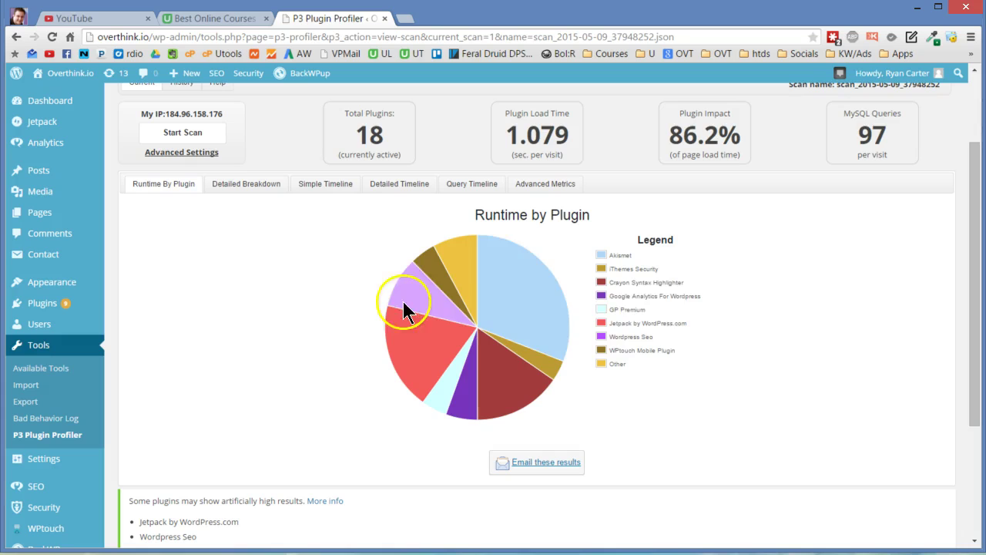
mouse_move(469, 402)
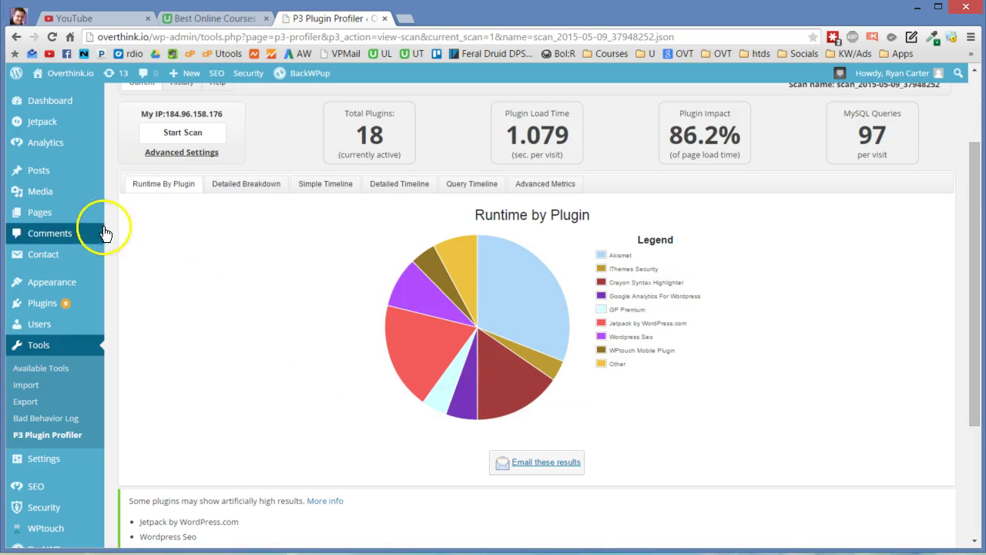
Go to the installed plugins, reloading the page if it stays blank, and deactivate Google Analytics by Yoast and Akismet
scroll(100, 229, up, 2)
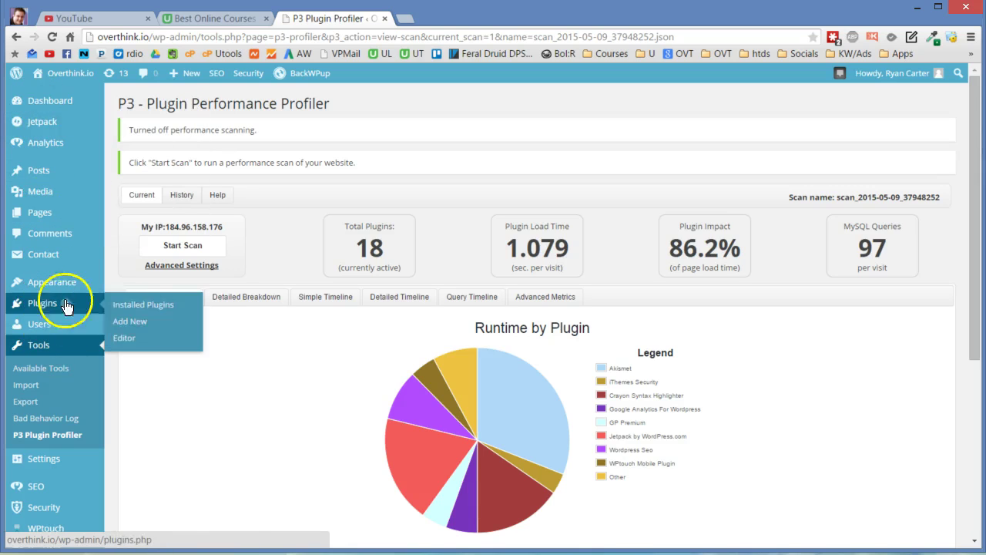
click(159, 305)
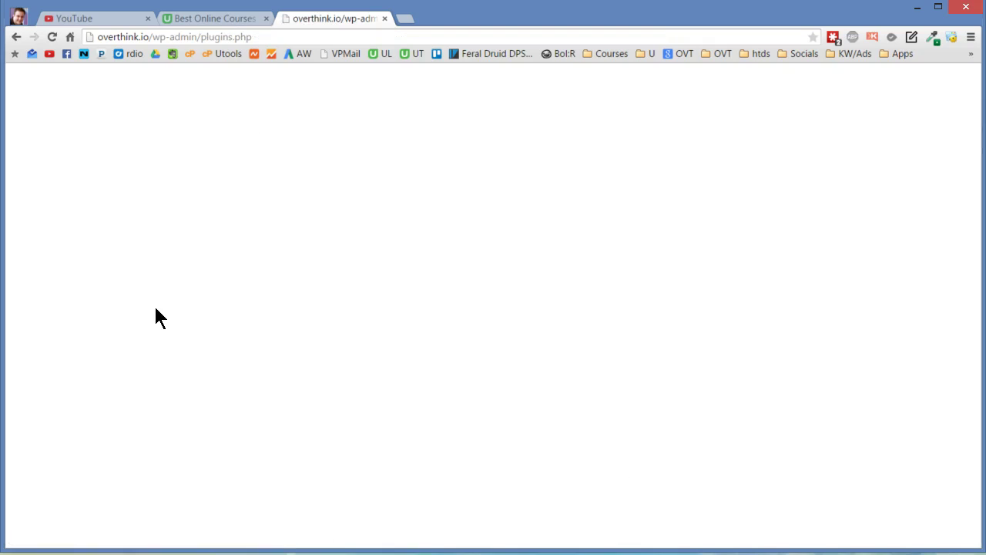
click(184, 168)
click(52, 37)
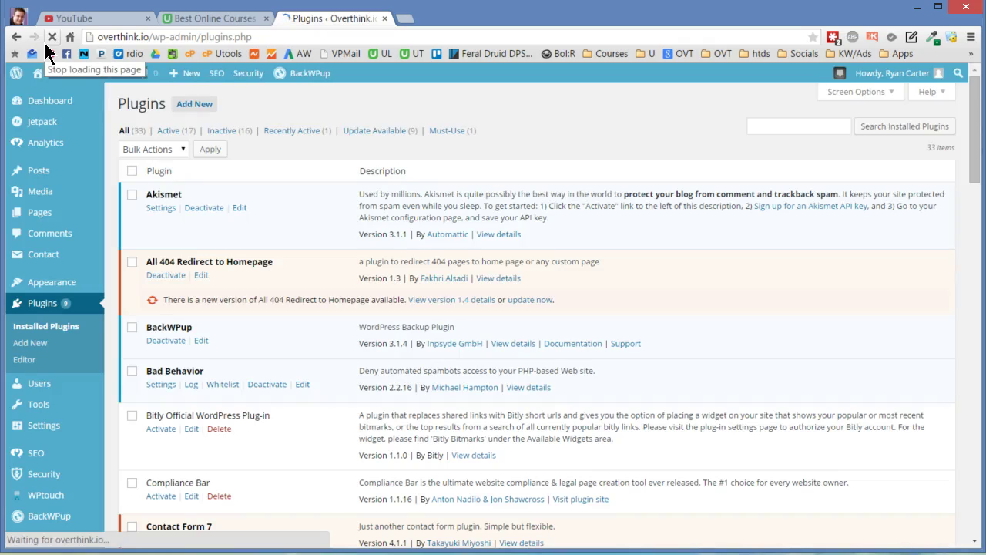
scroll(217, 374, down, 3)
scroll(279, 333, down, 1)
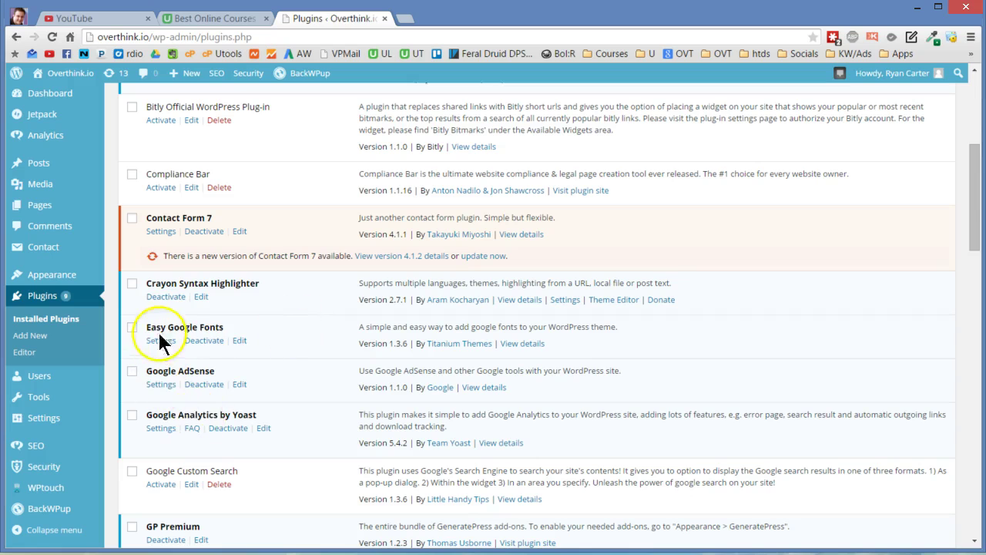
click(230, 430)
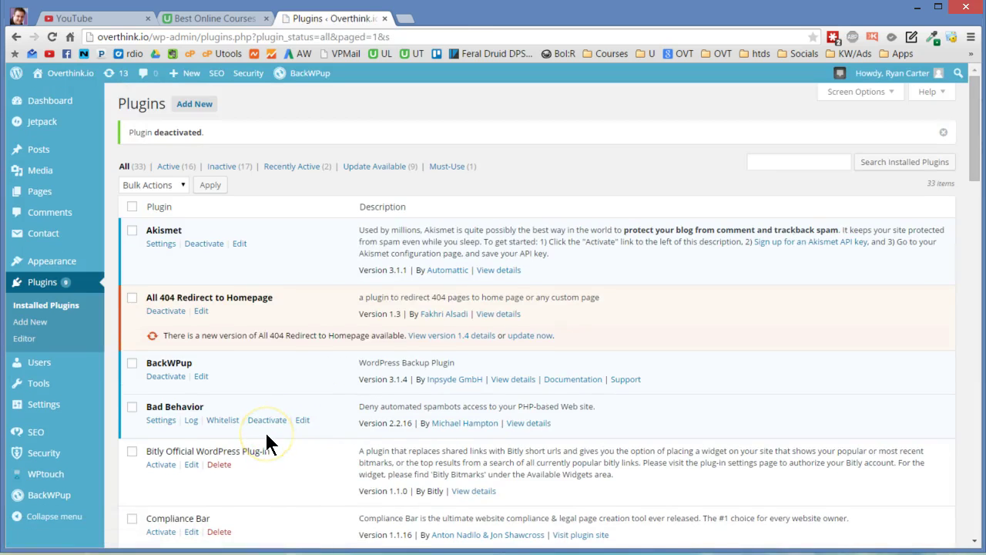
click(203, 243)
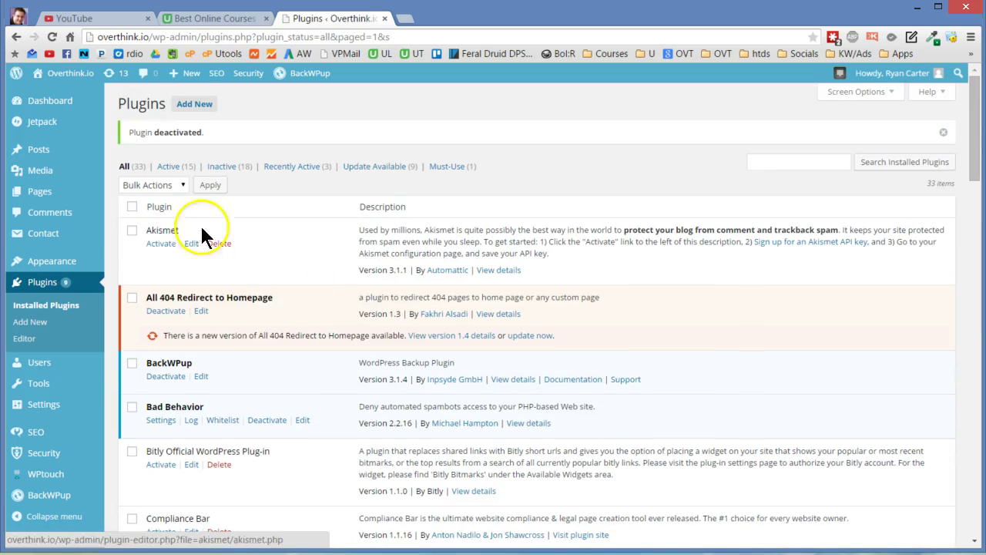
Return to the P3 Plugin Profiler, run a new automatic scan under its default scan name and open the results
mouse_move(42, 409)
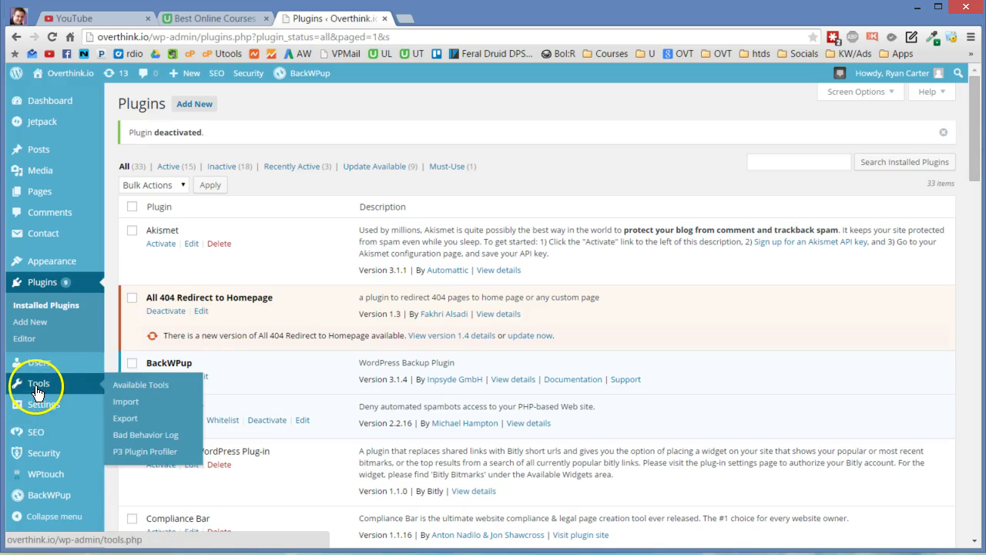
click(130, 451)
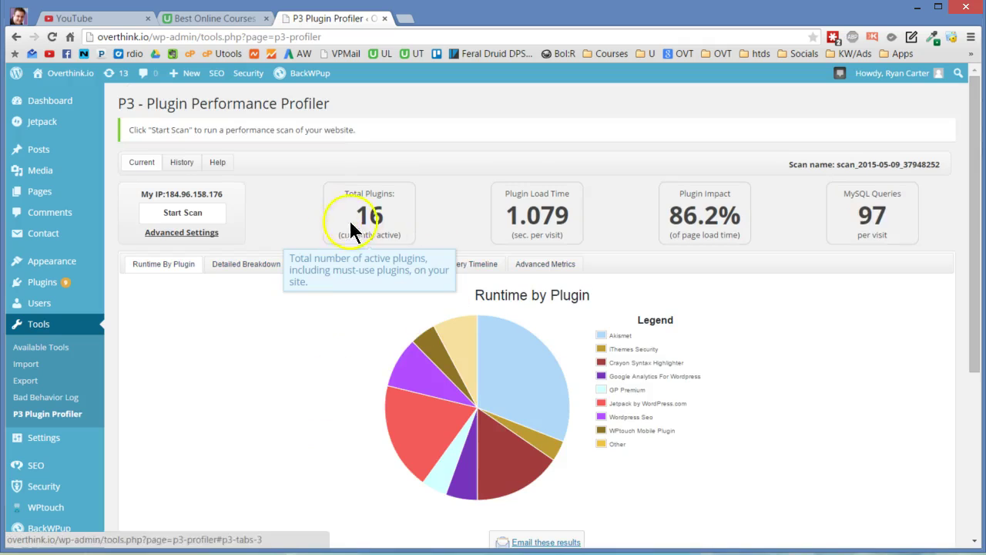
double_click(370, 216)
click(182, 214)
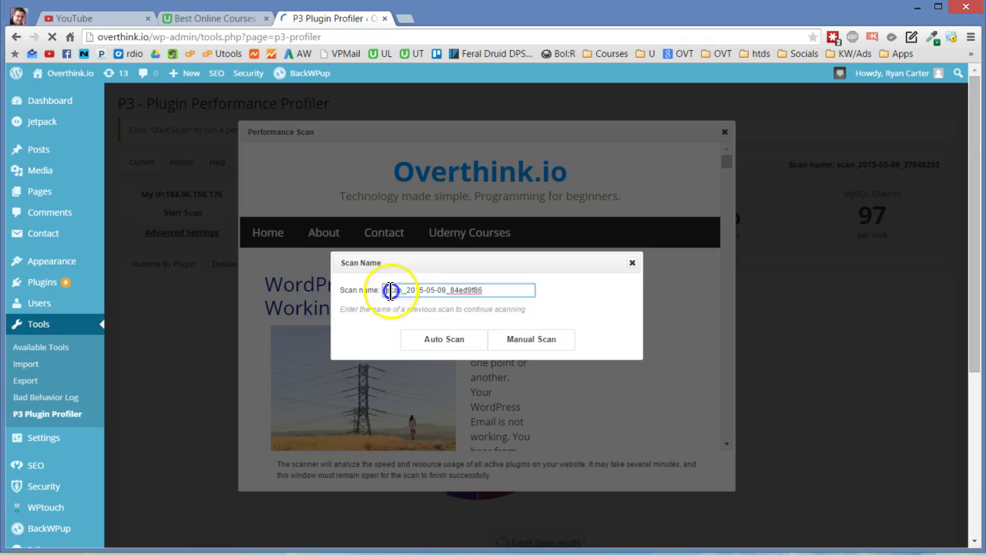
click(441, 337)
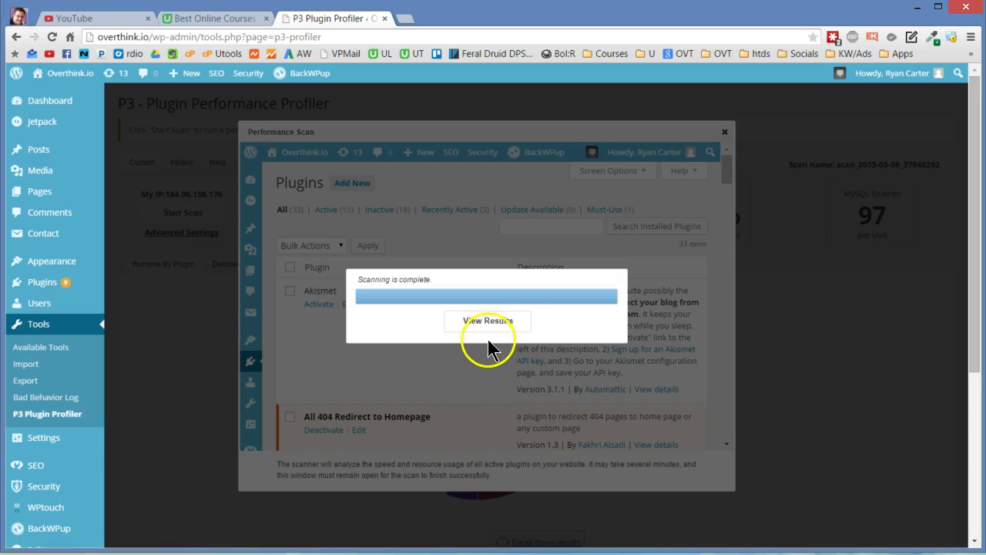
click(489, 325)
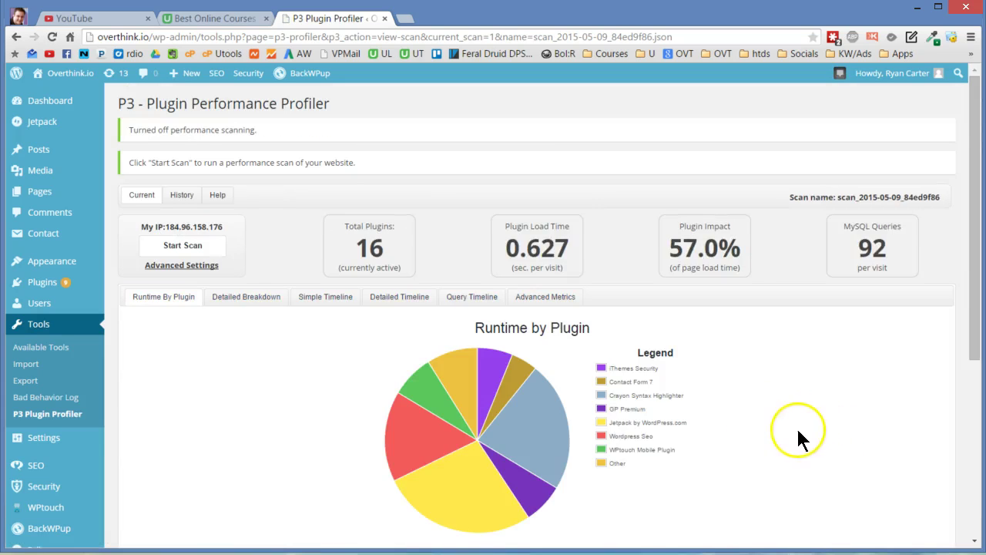
Inspect the new Runtime by Plugin chart's slices for Crayon Syntax Highlighter, Wordpress Seo and WPtouch Mobile Plugin
mouse_move(532, 453)
click(534, 423)
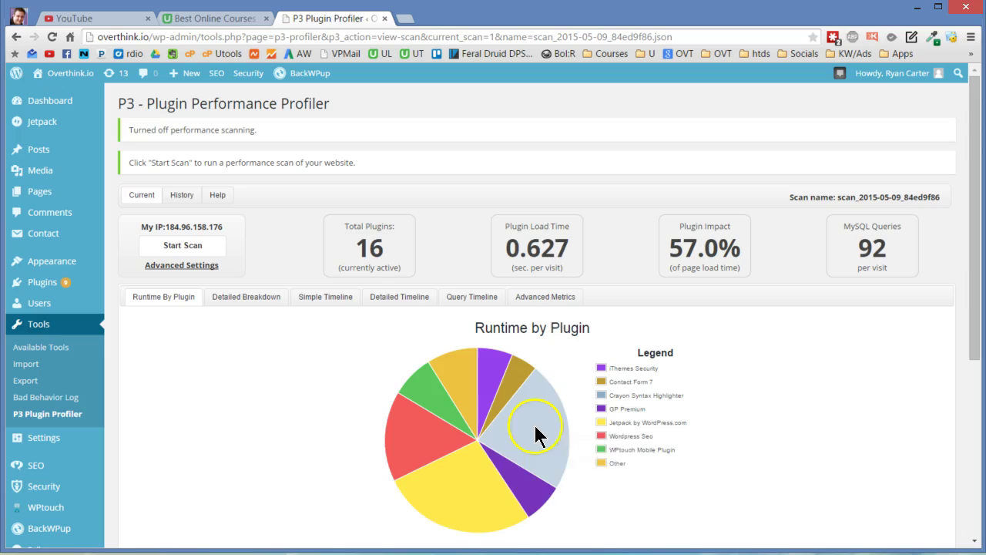
click(418, 445)
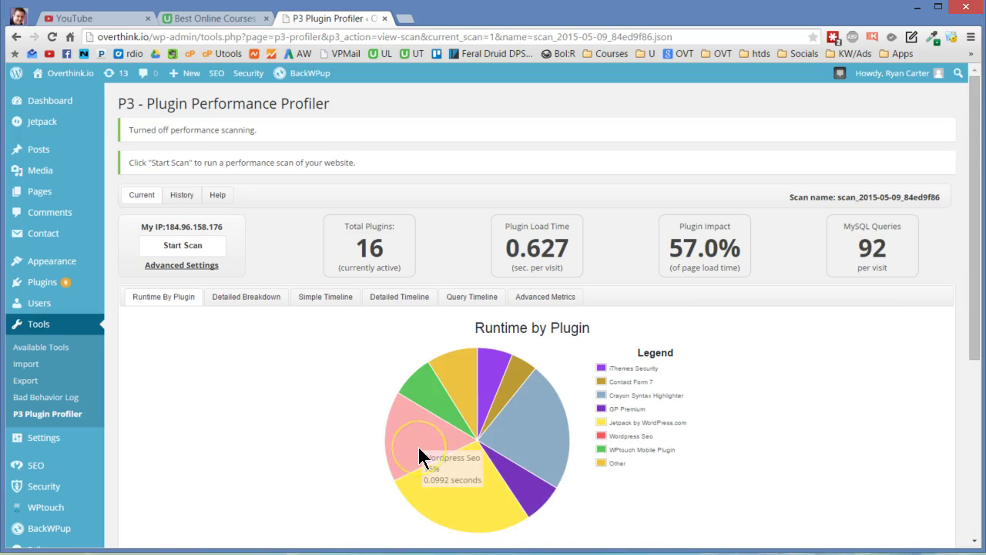
click(426, 387)
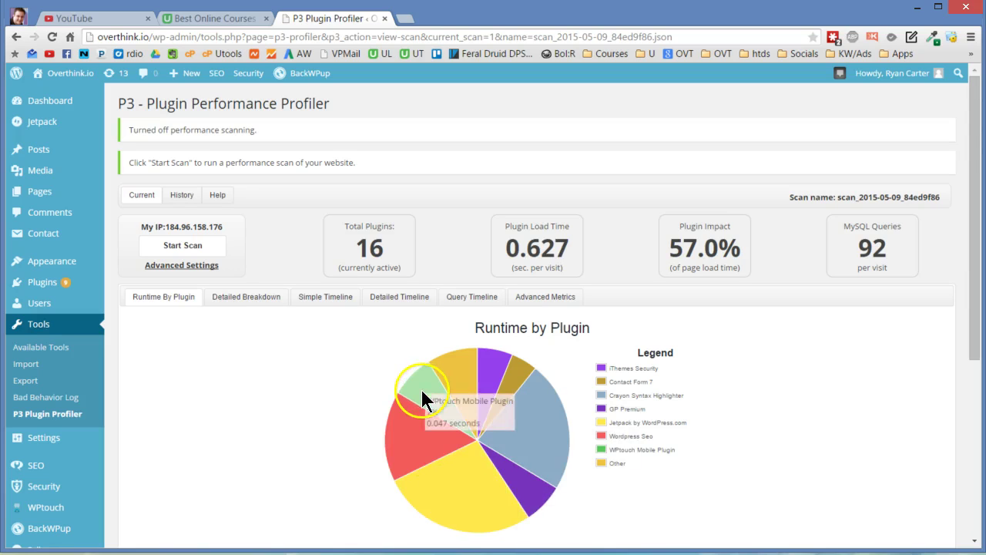
Inspect the Runtime by Plugin slices for GP Premium, iThemes Security and Contact Form 7, and check the Plugin Load Time figure
click(534, 477)
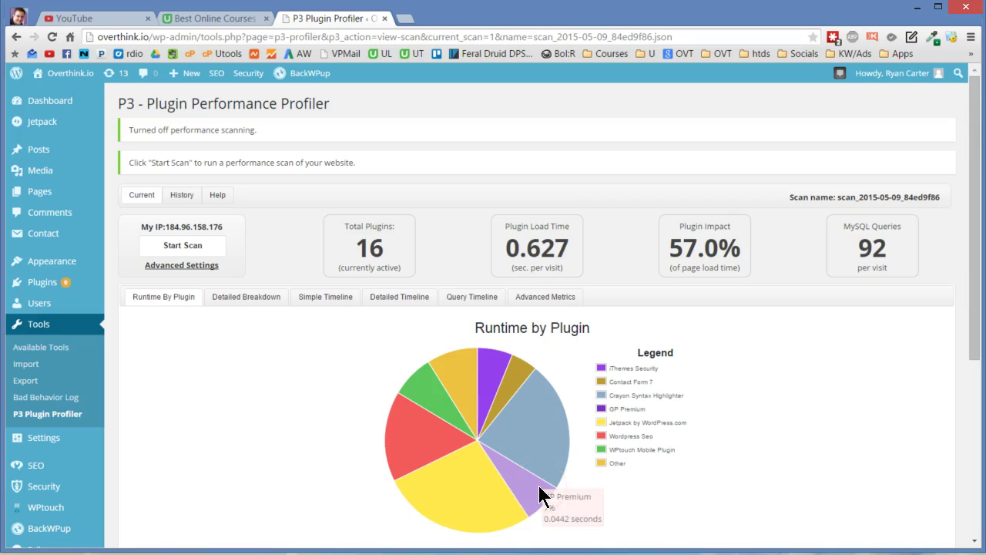
click(494, 374)
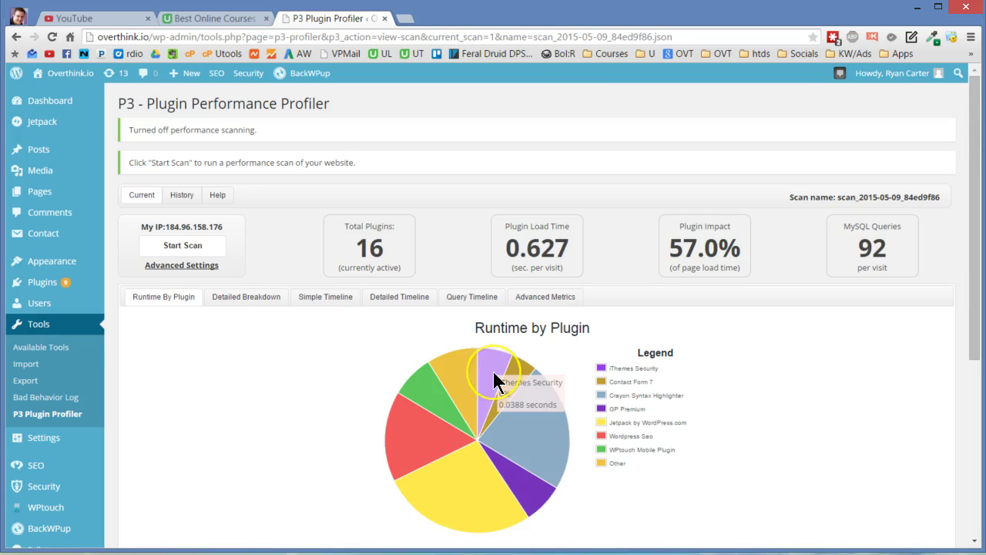
click(525, 366)
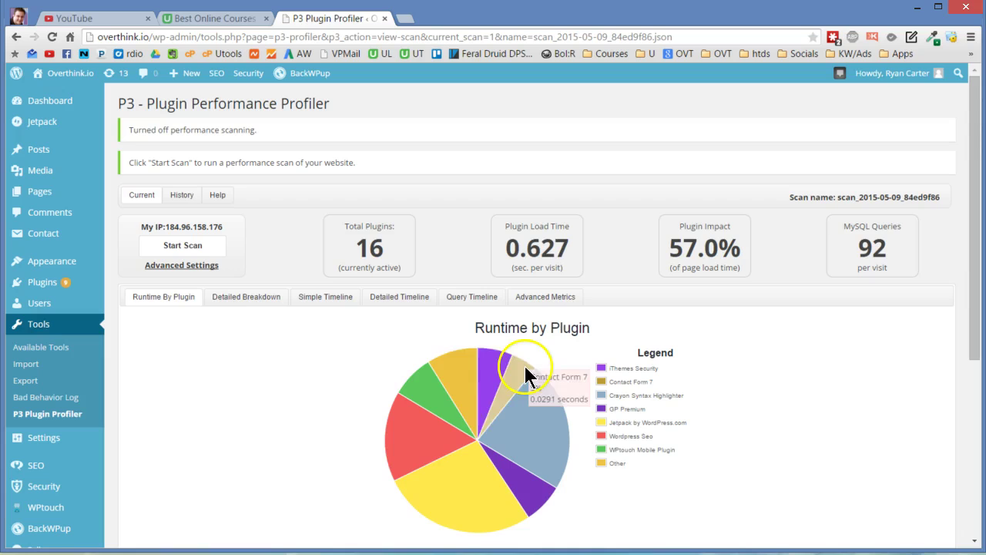
mouse_move(539, 246)
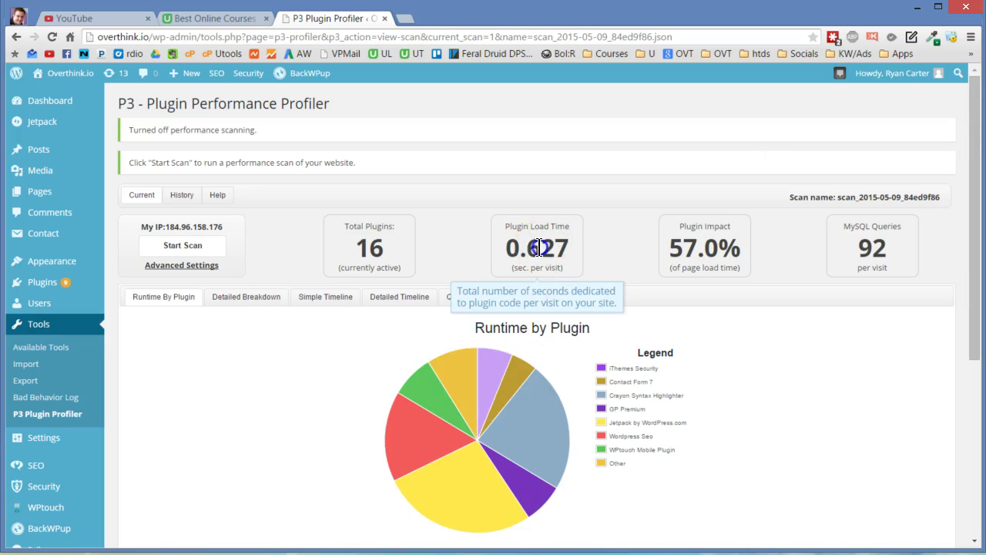
drag(540, 247, 503, 248)
click(744, 402)
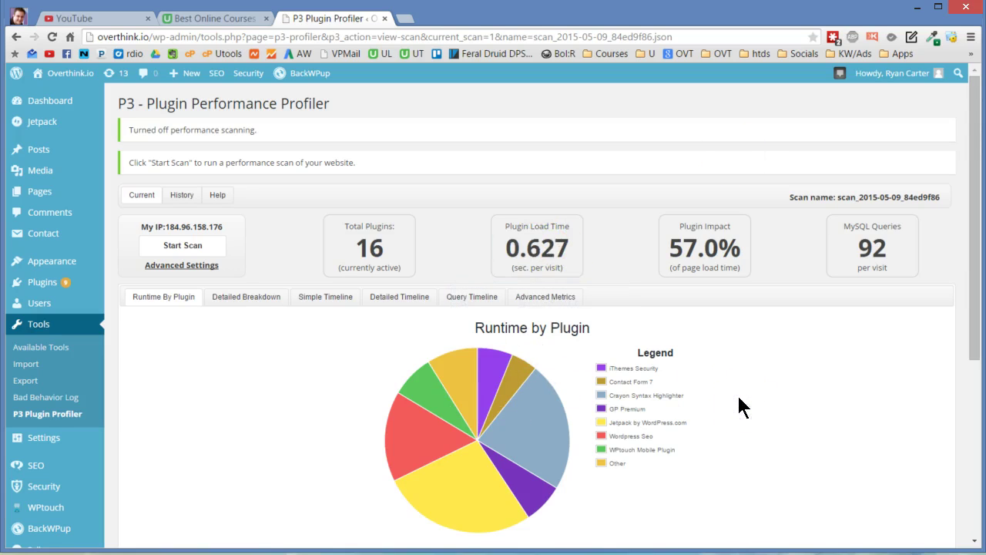
Check which plugins are listed beneath the chart as possibly showing artificially high results
click(723, 423)
click(716, 439)
scroll(715, 444, down, 4)
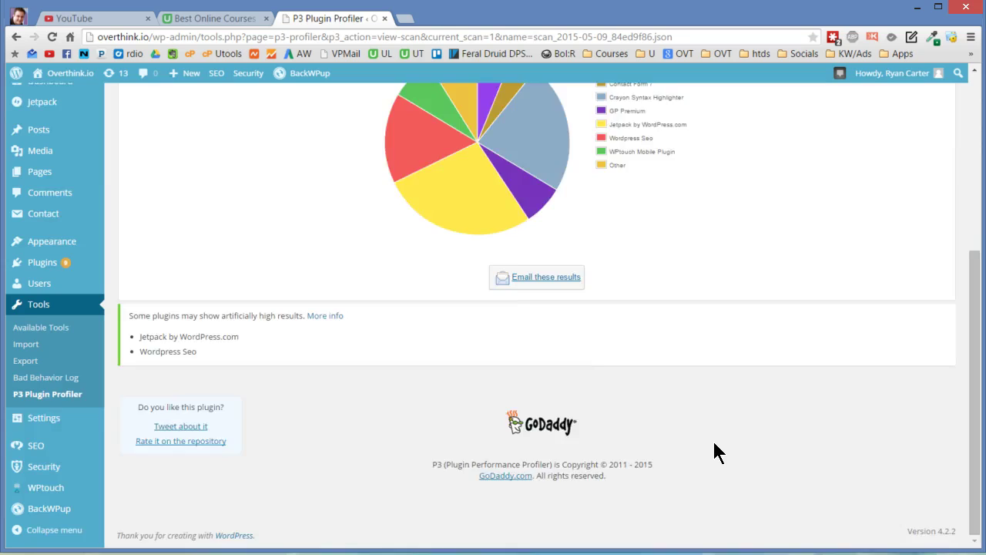
scroll(715, 445, up, 5)
scroll(715, 445, down, 3)
scroll(717, 453, up, 1)
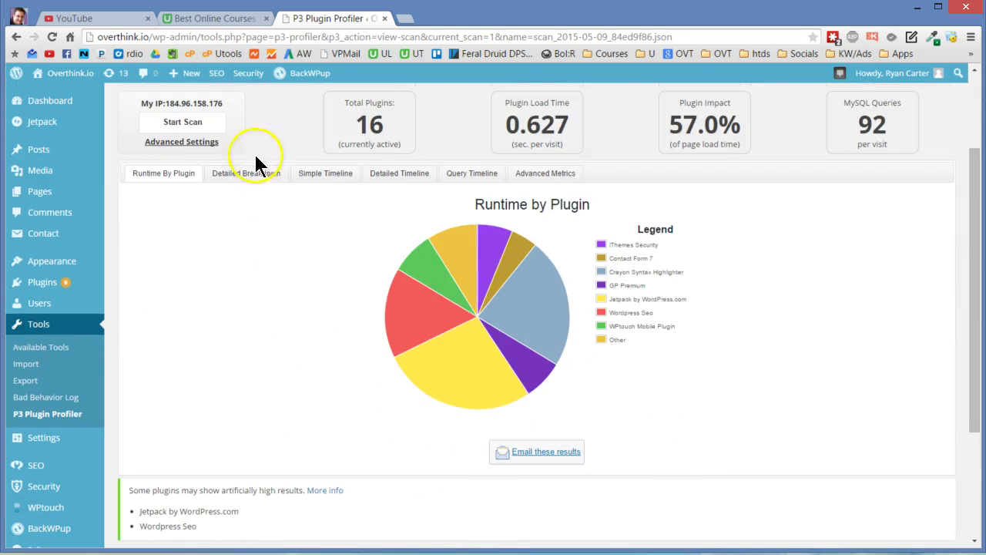
Review the scan's Detailed Breakdown, Simple Timeline, Detailed Timeline and Query Timeline charts in turn
click(245, 179)
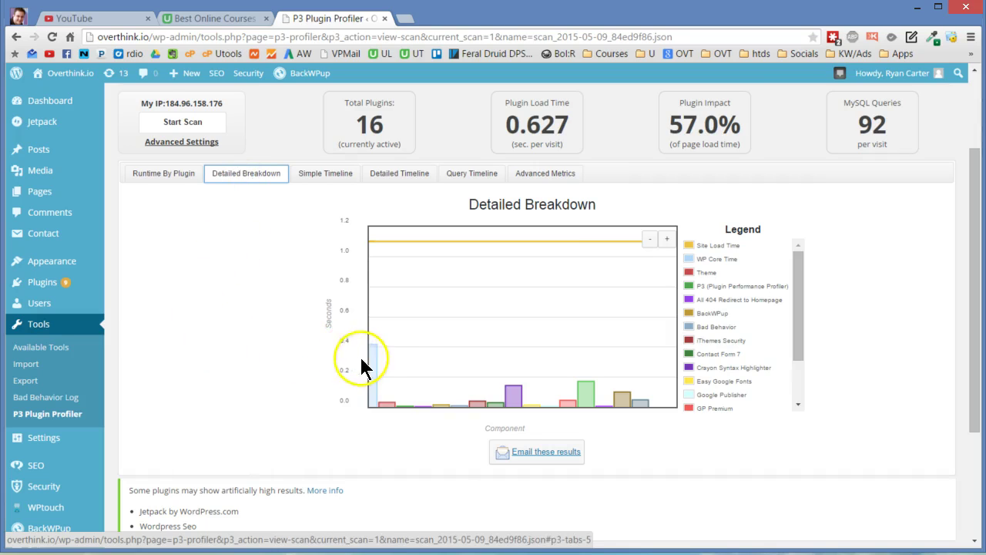
mouse_move(369, 364)
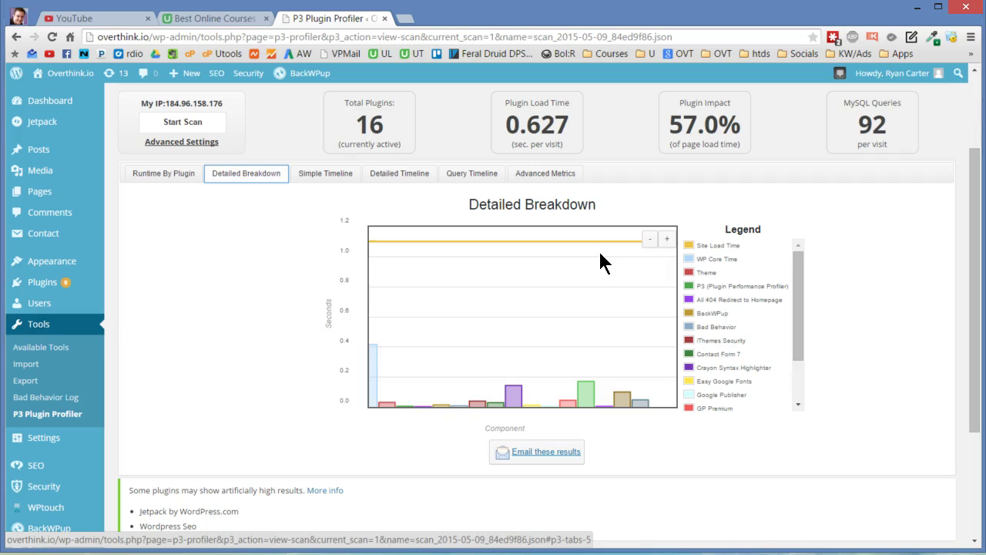
click(331, 174)
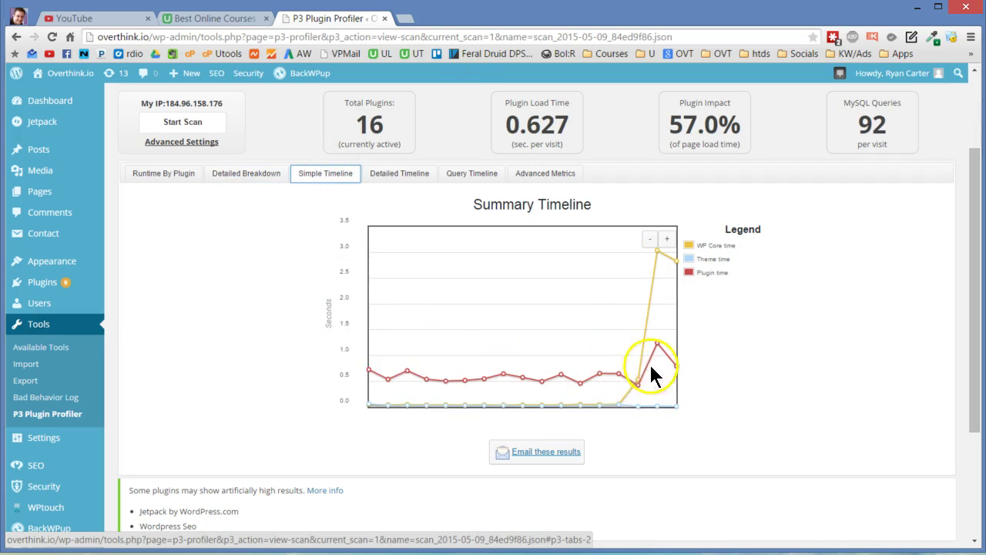
click(410, 179)
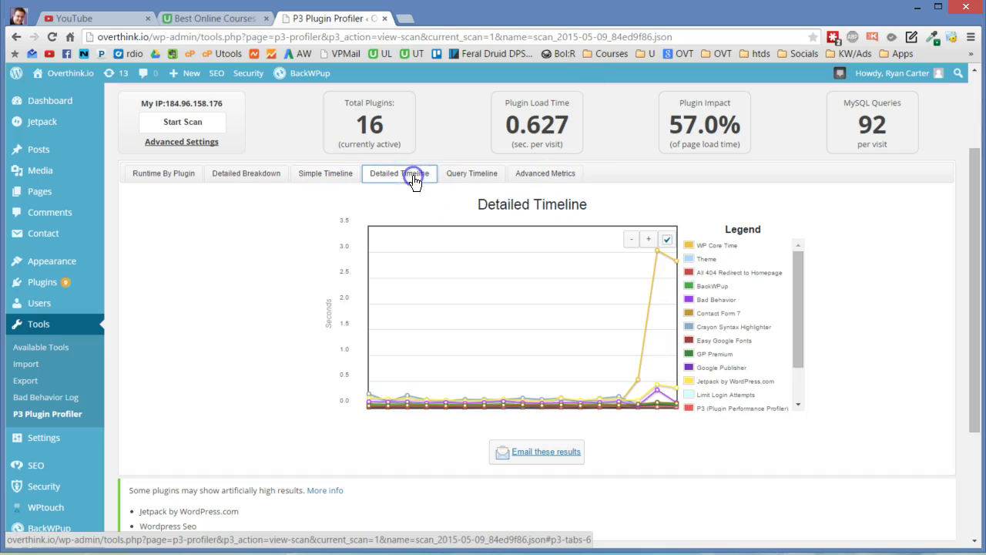
click(462, 177)
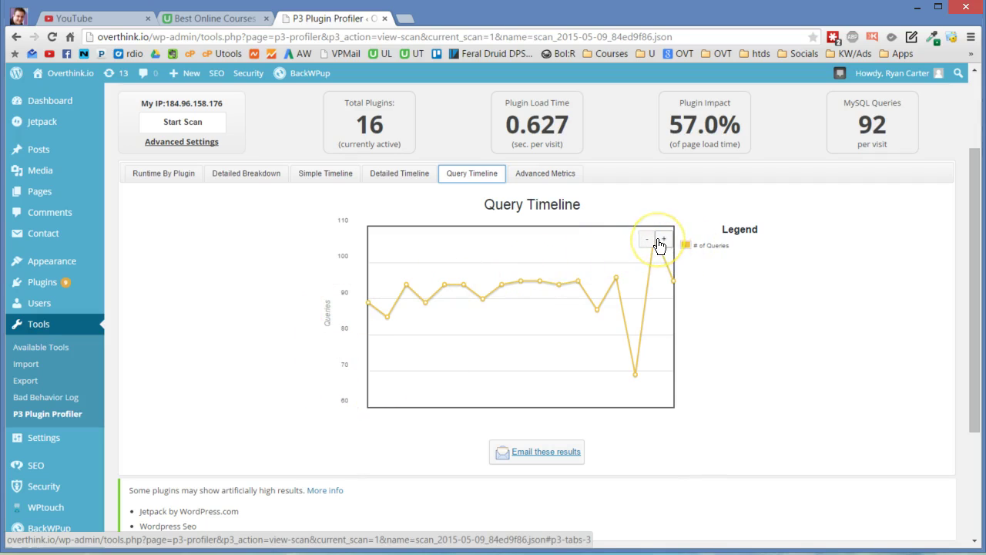
Examine the scan's Advanced Metrics, including memory usage, margin of error and core load time
click(564, 179)
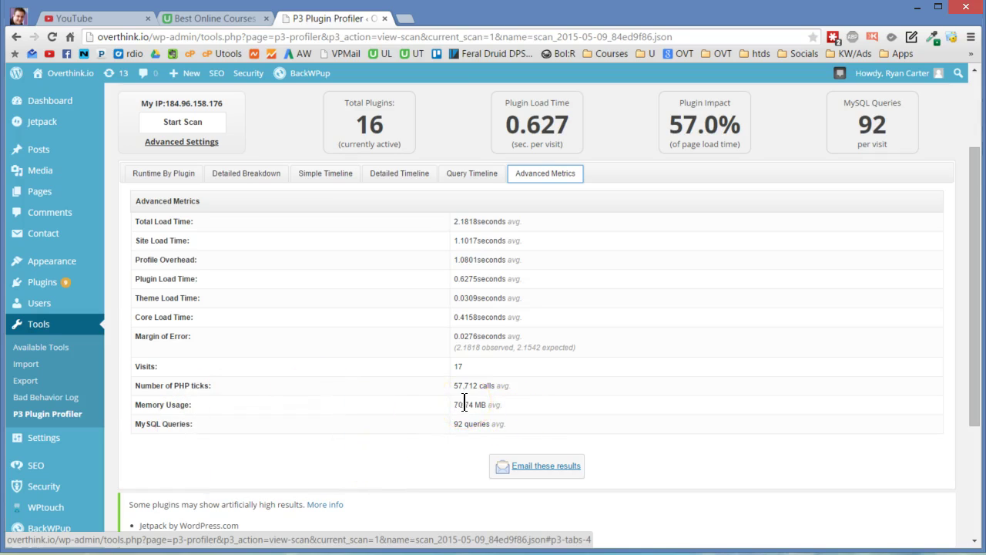
drag(498, 401, 427, 400)
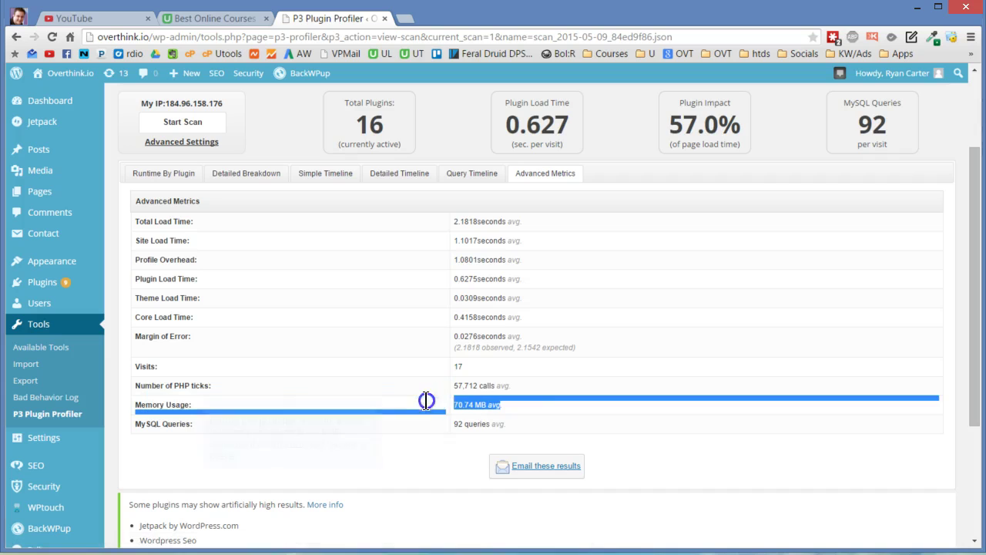
click(543, 398)
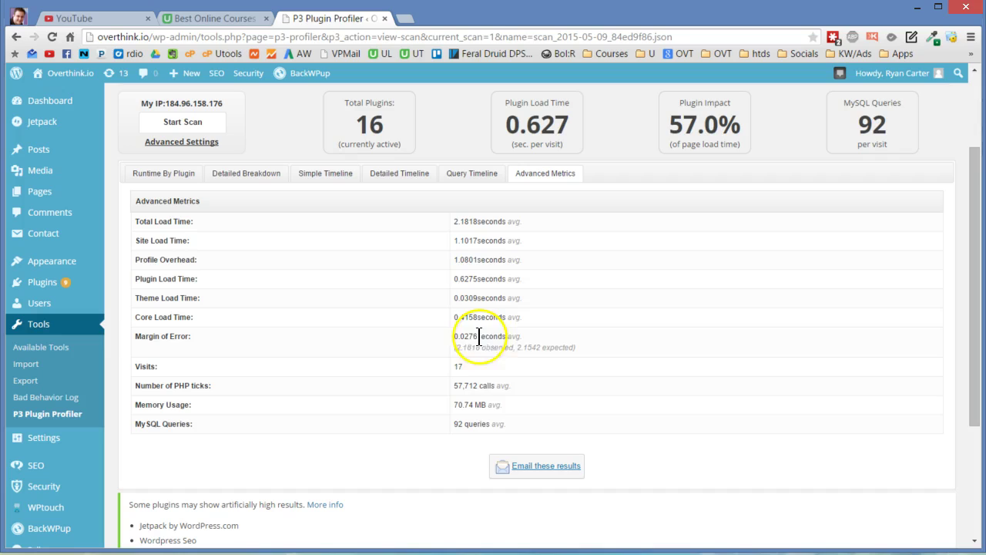
mouse_move(567, 347)
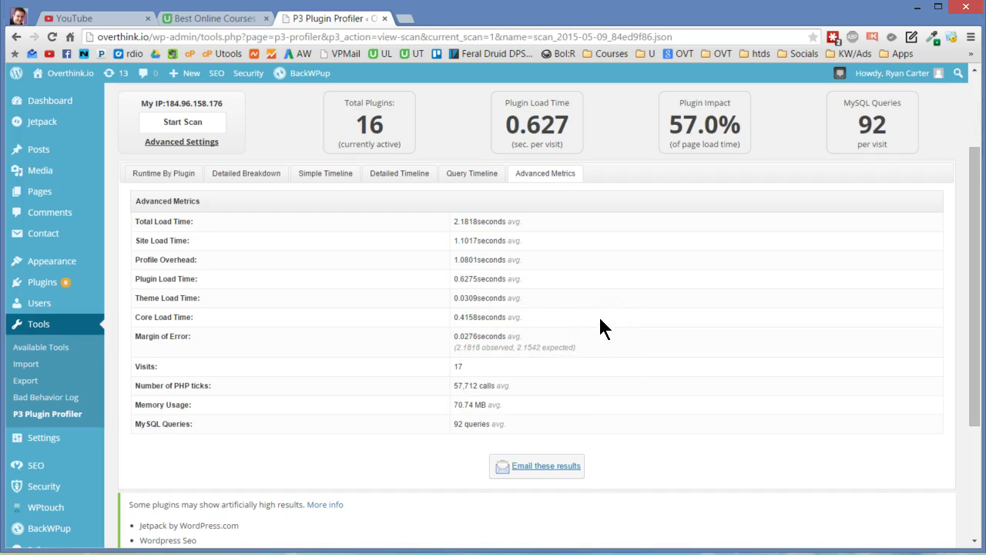
click(627, 302)
scroll(628, 302, down, 3)
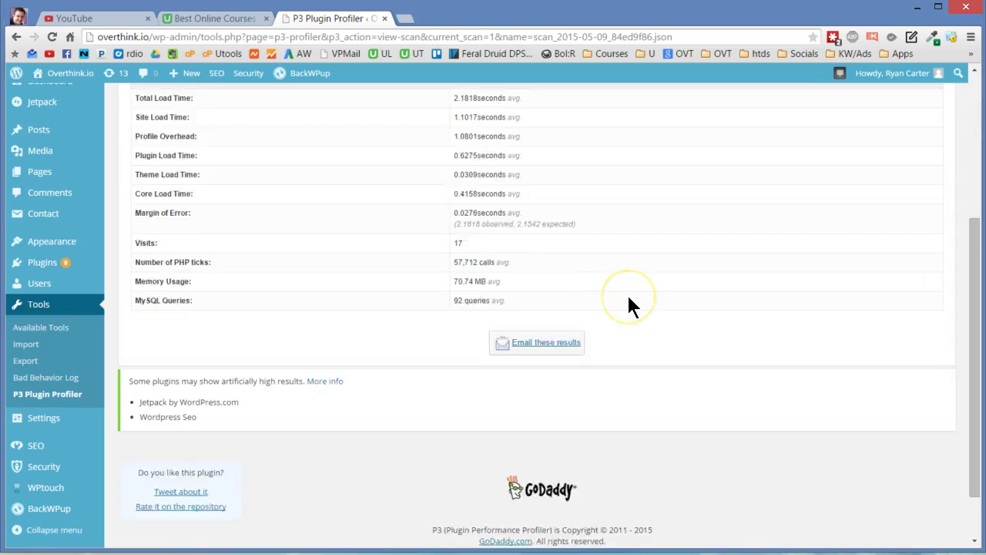
scroll(627, 302, up, 5)
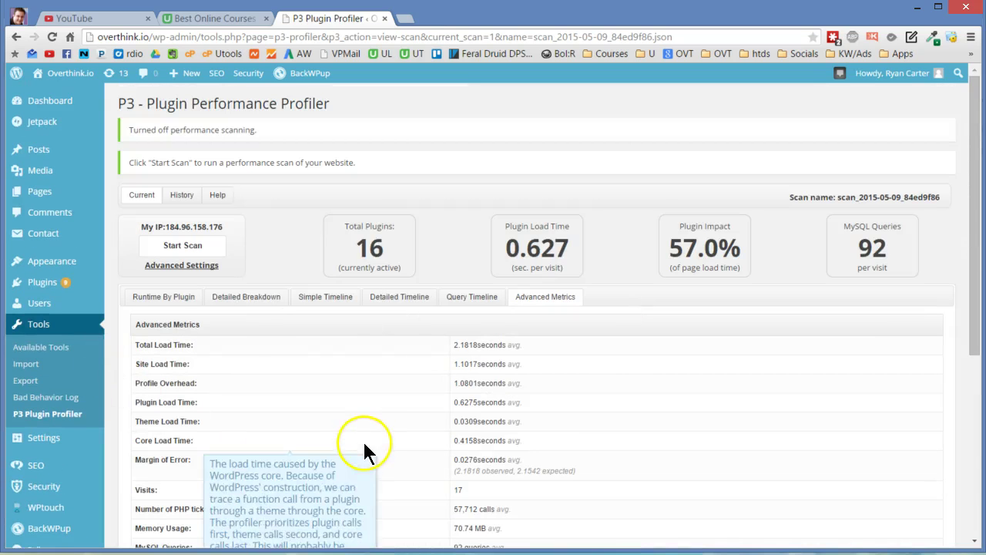
Return to the Runtime by Plugin chart and compare the plugin slices with the summary figures
click(173, 304)
scroll(748, 377, down, 2)
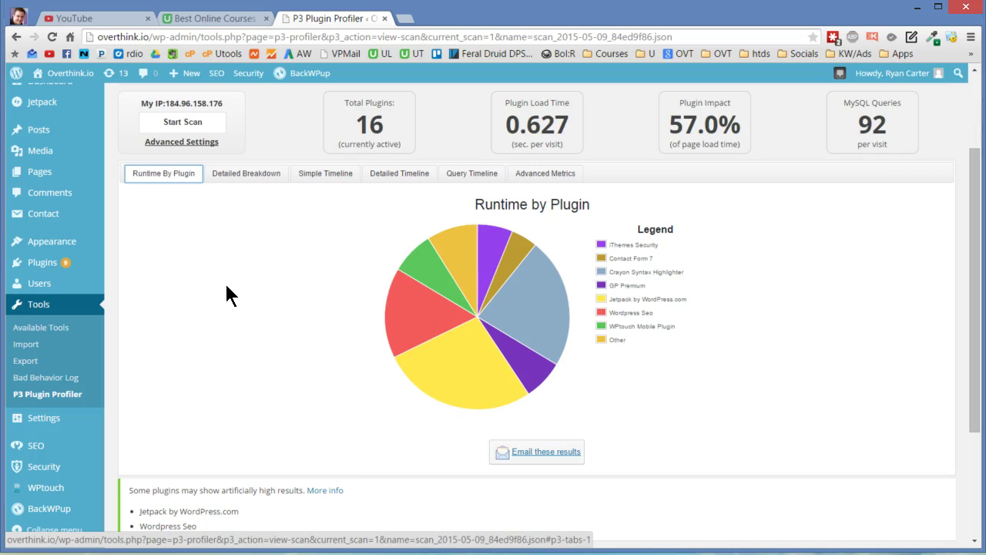
click(271, 383)
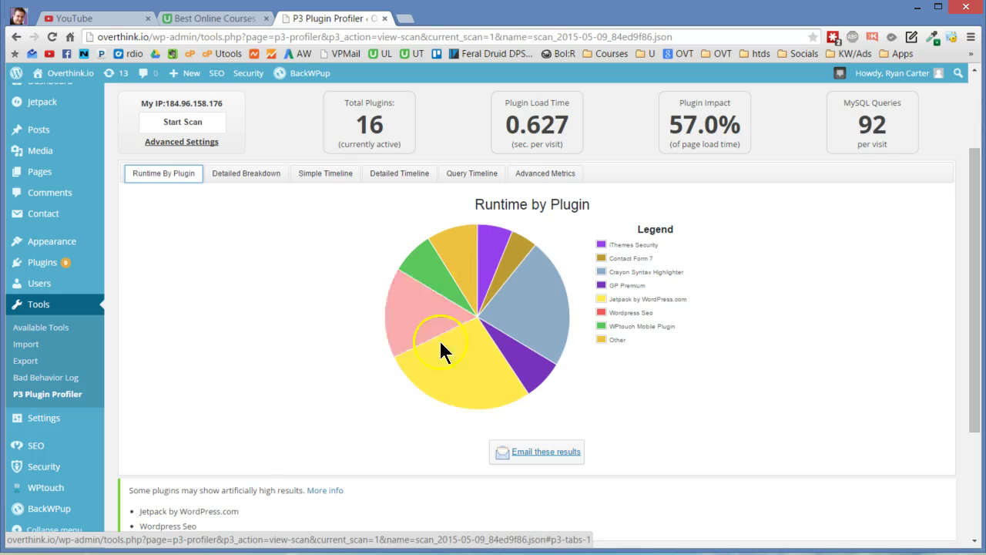
mouse_move(542, 389)
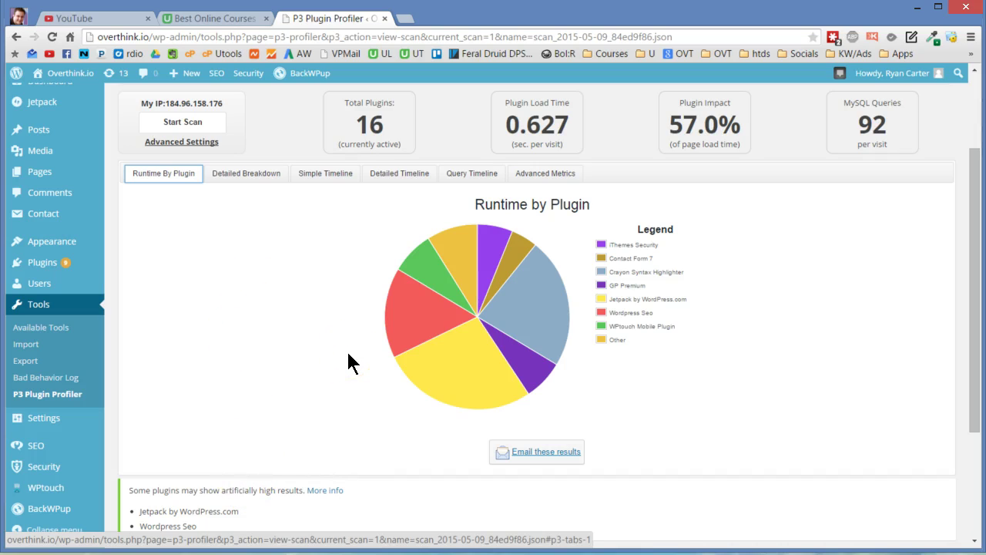
scroll(349, 363, up, 2)
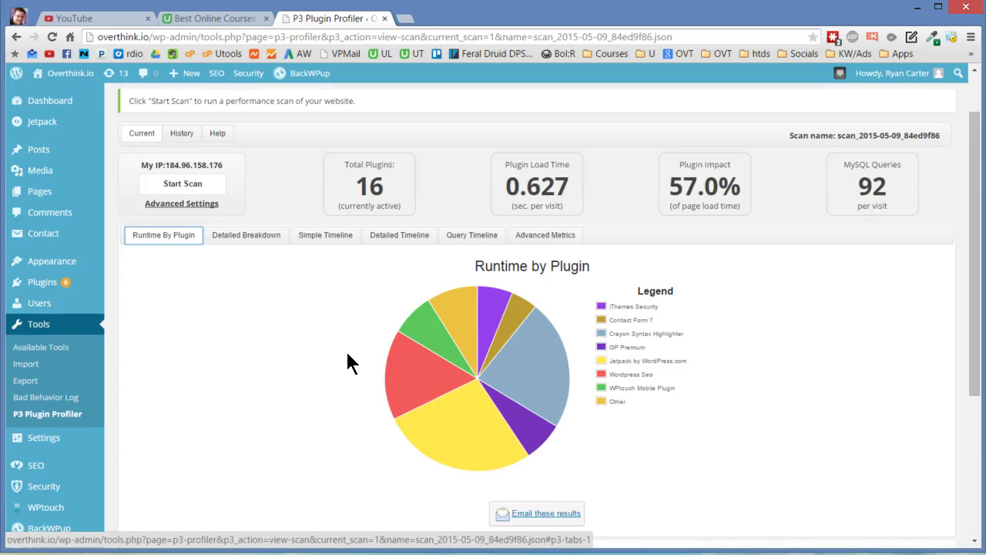
scroll(333, 377, down, 2)
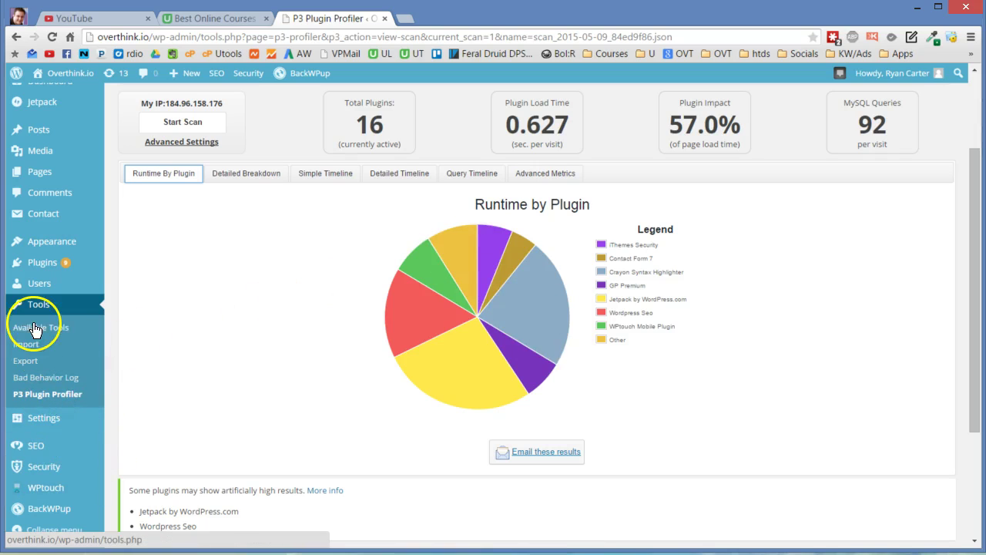
Go to the installed plugins page and reload it if it stays blank
mouse_move(50, 267)
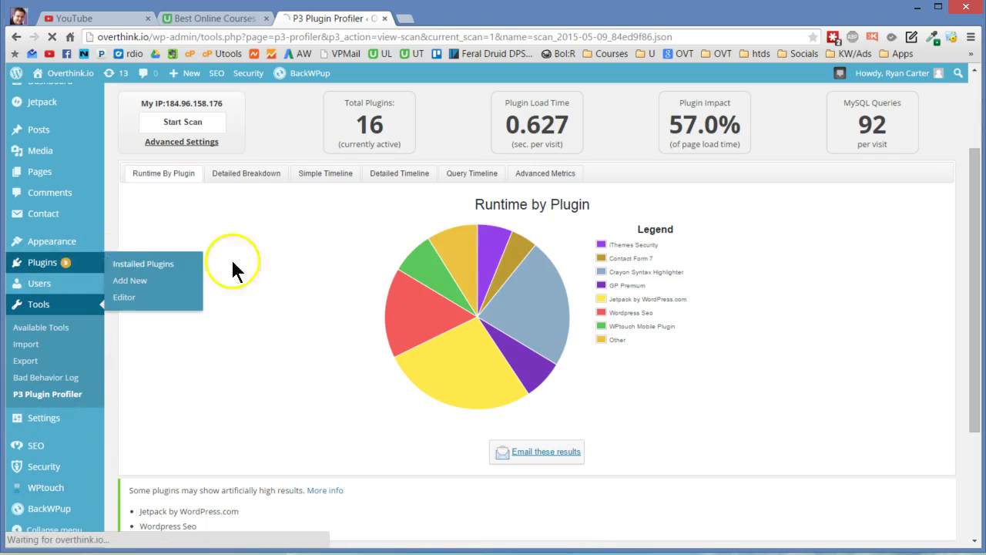
click(83, 417)
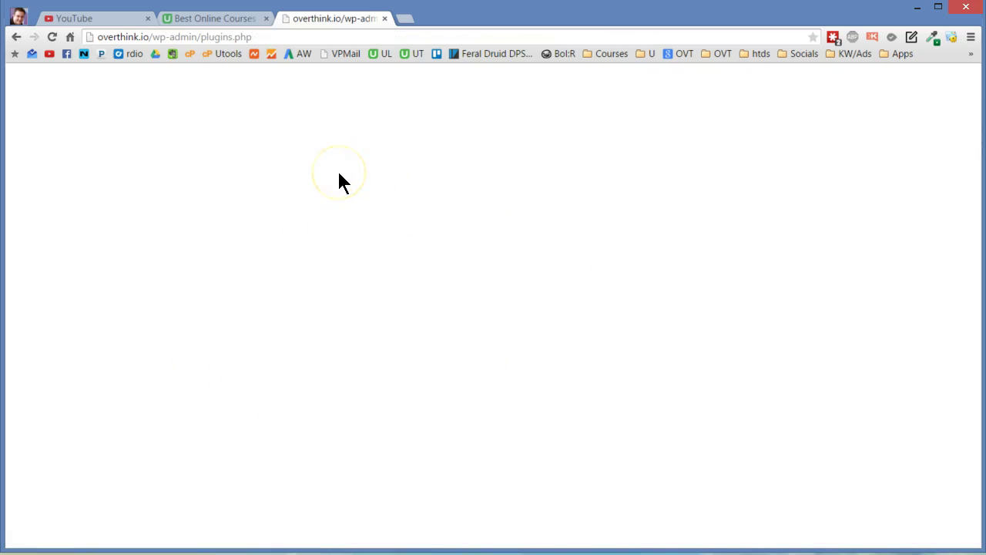
click(52, 37)
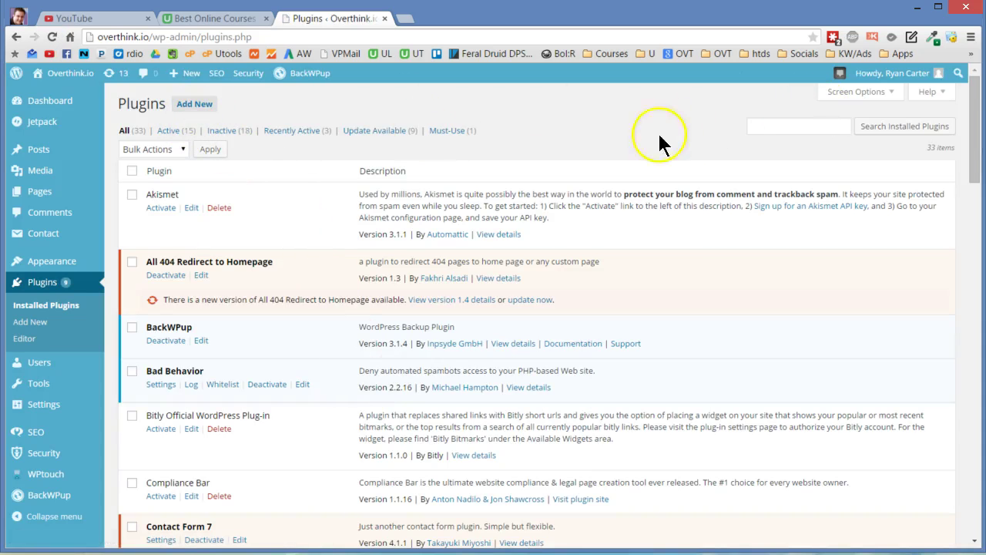
Try to search the installed plugins for "slow plugins"
click(760, 127)
text(show)
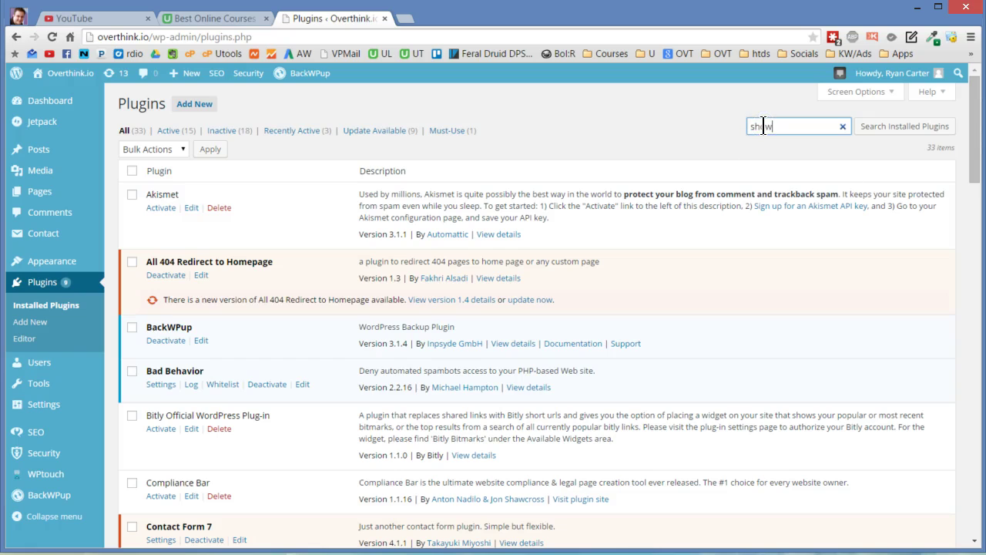
key(BackSpace)
key(BackSpace)
key(BackSpace)
key(BackSpace)
text(slow plugins)
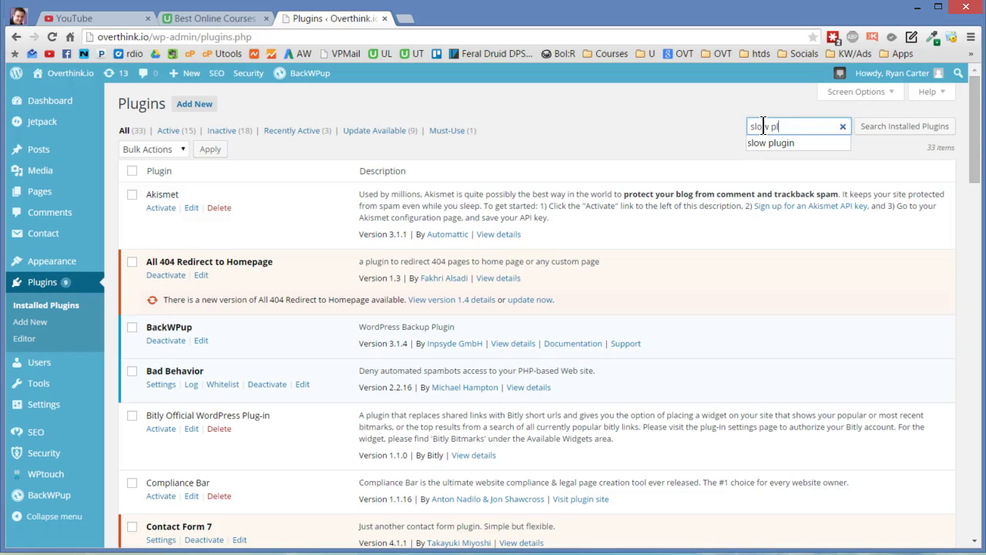
key(Return)
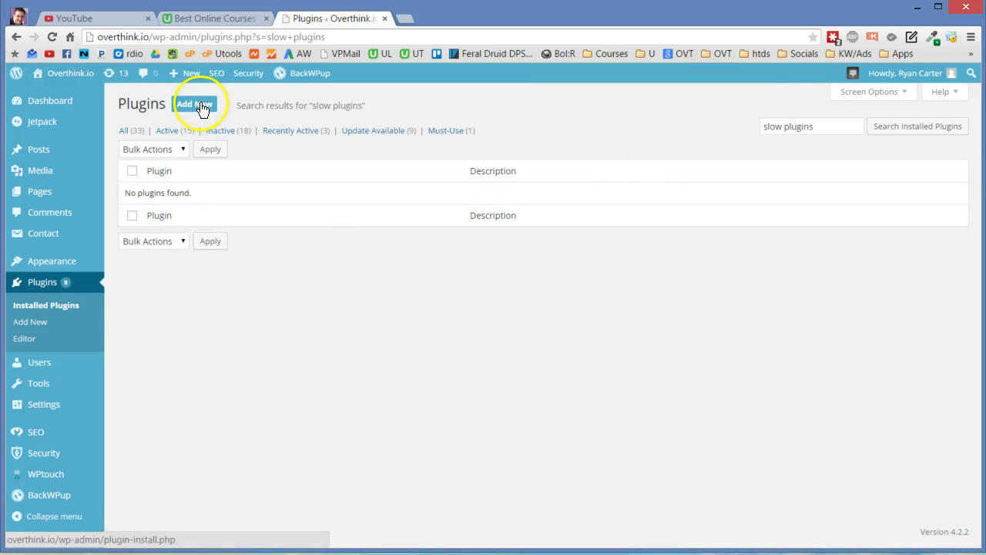
click(824, 126)
key(Return)
key(BackSpace)
Open the page for adding new plugins and search the plugin directory for "slow plugin"
click(192, 112)
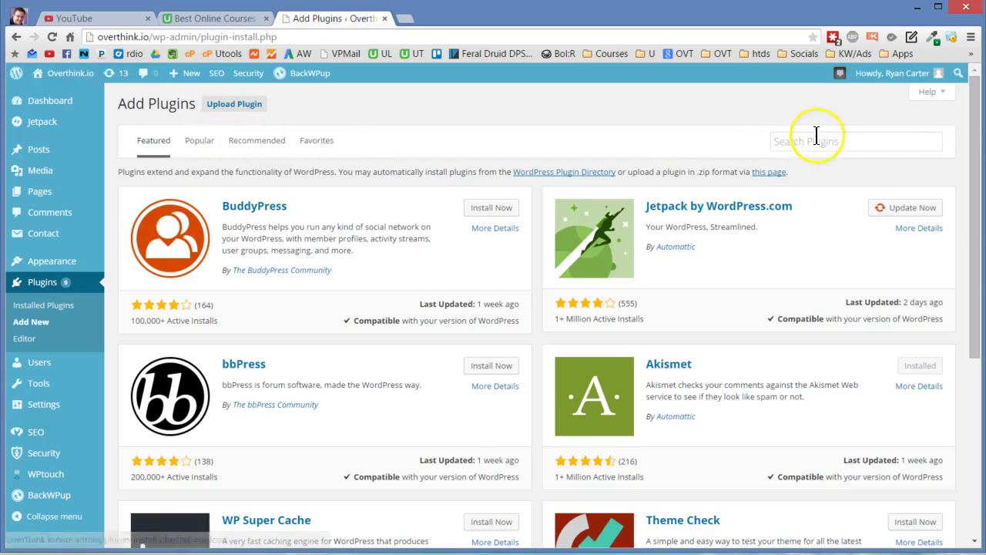
click(817, 136)
text(slow plugin)
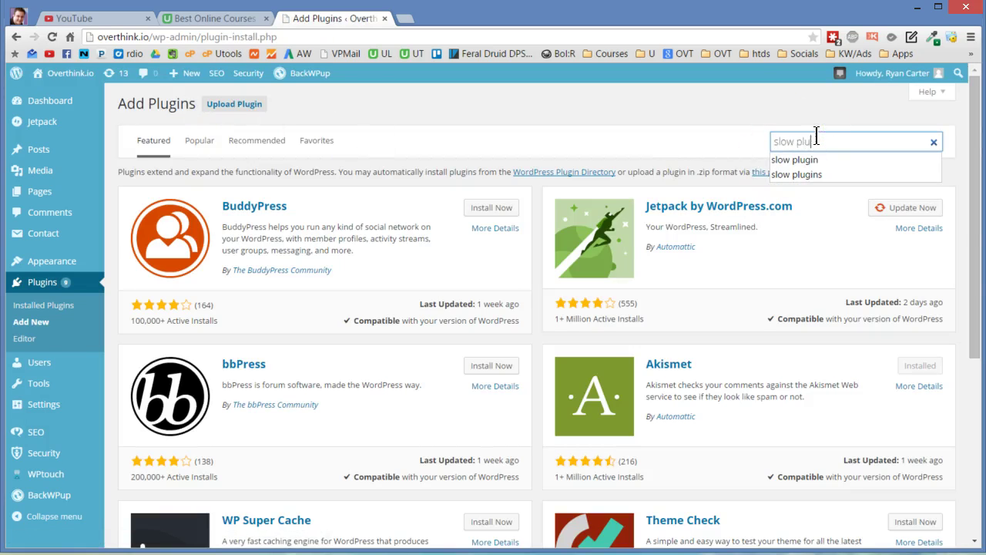
key(Return)
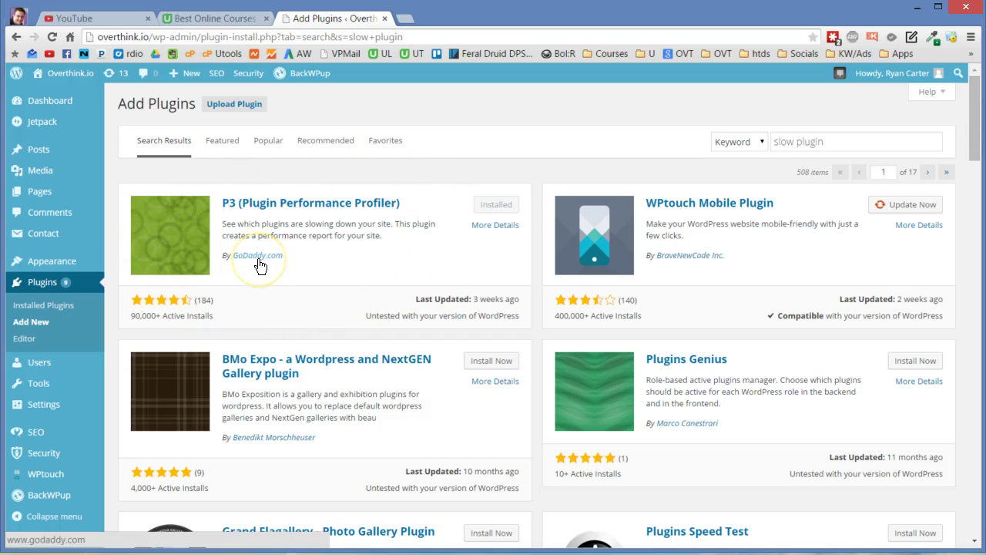
Examine the P3 (Plugin Performance Profiler) entry, browse the other search results and return to the start of the list
click(383, 261)
click(349, 262)
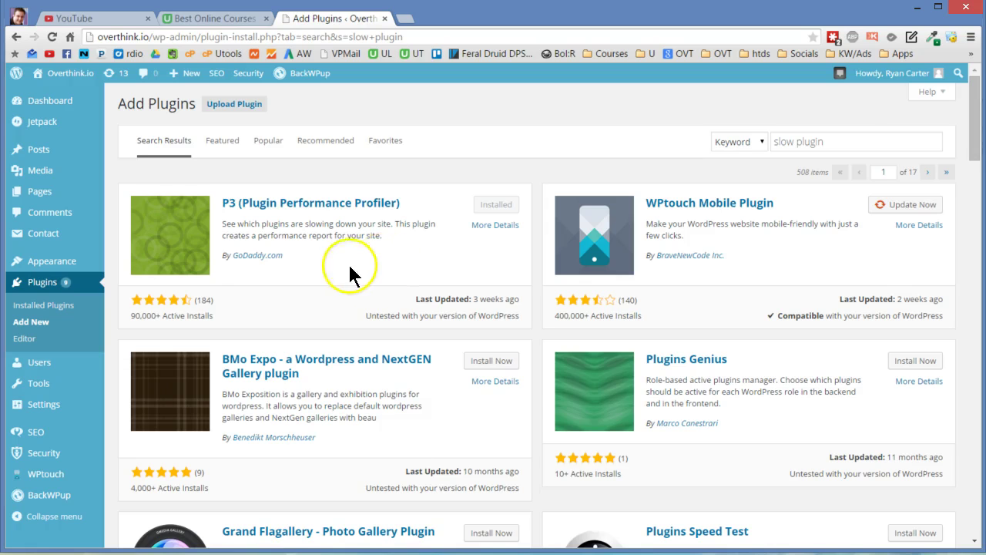
scroll(352, 256, down, 3)
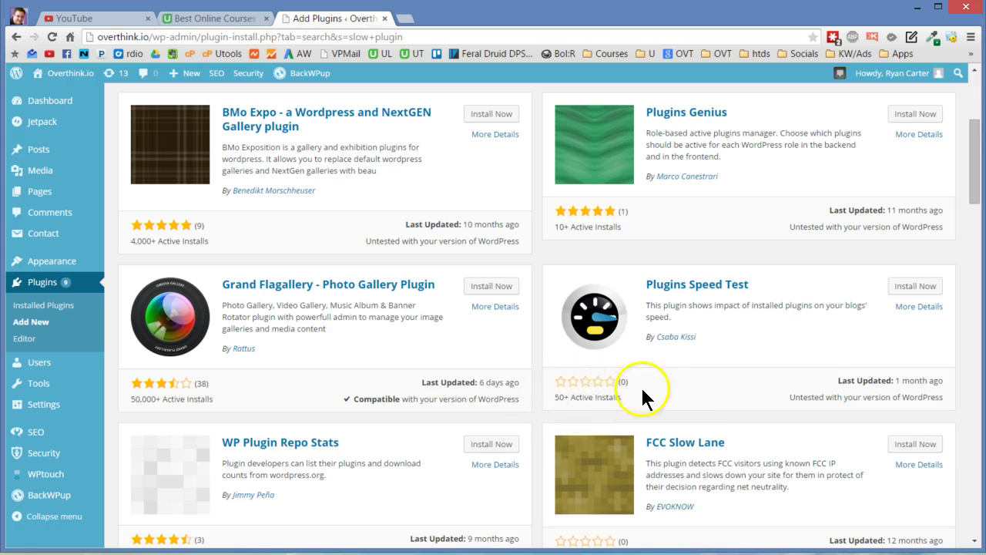
scroll(543, 308, down, 4)
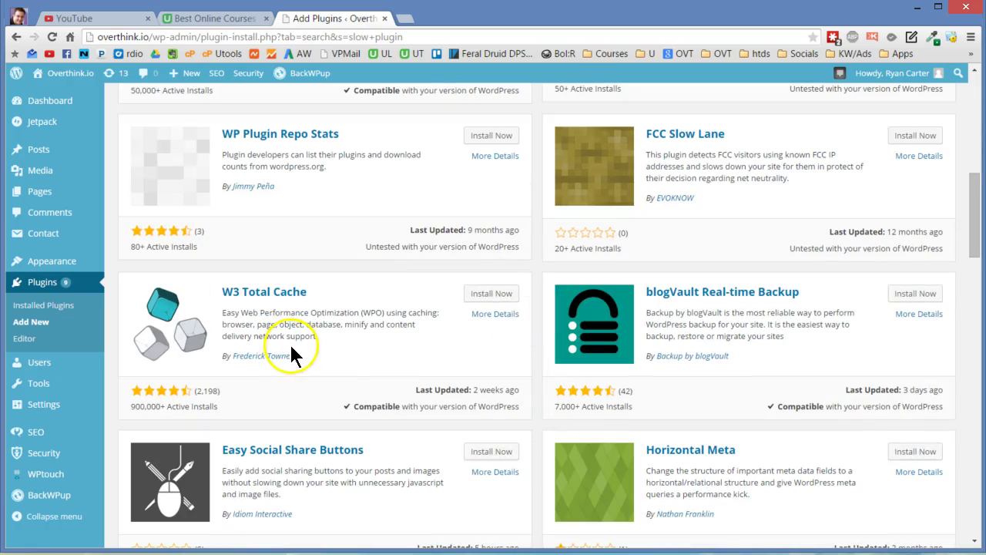
scroll(288, 339, down, 2)
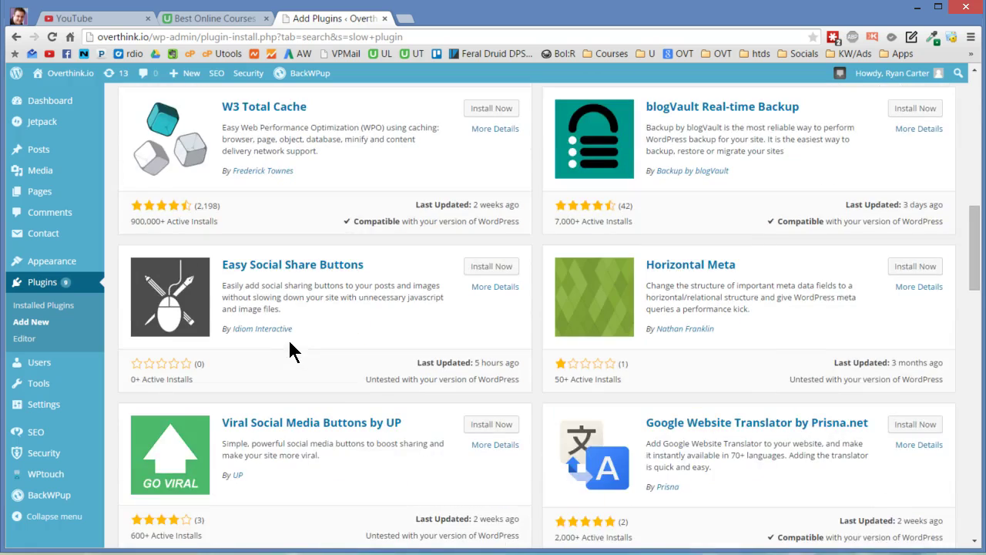
scroll(291, 349, up, 9)
scroll(359, 342, up, 1)
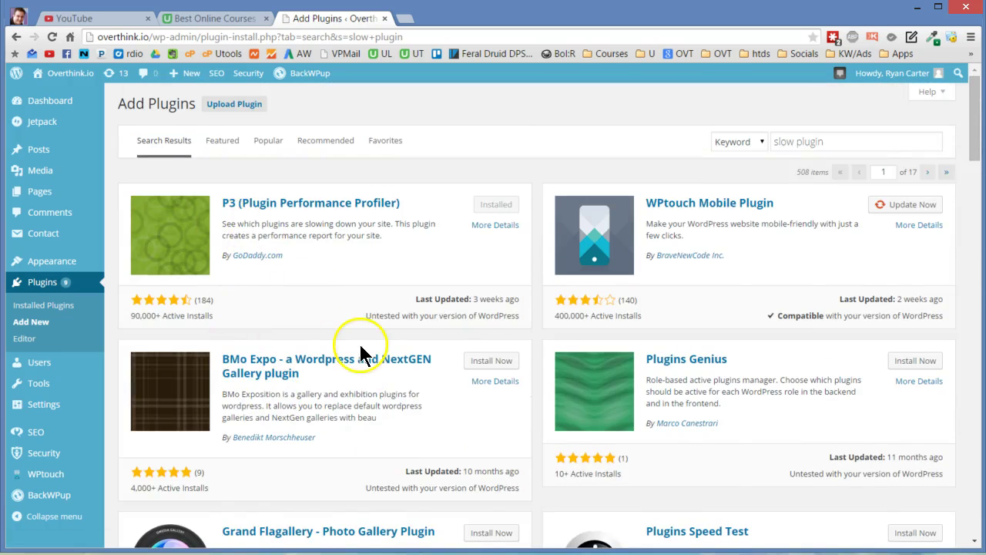